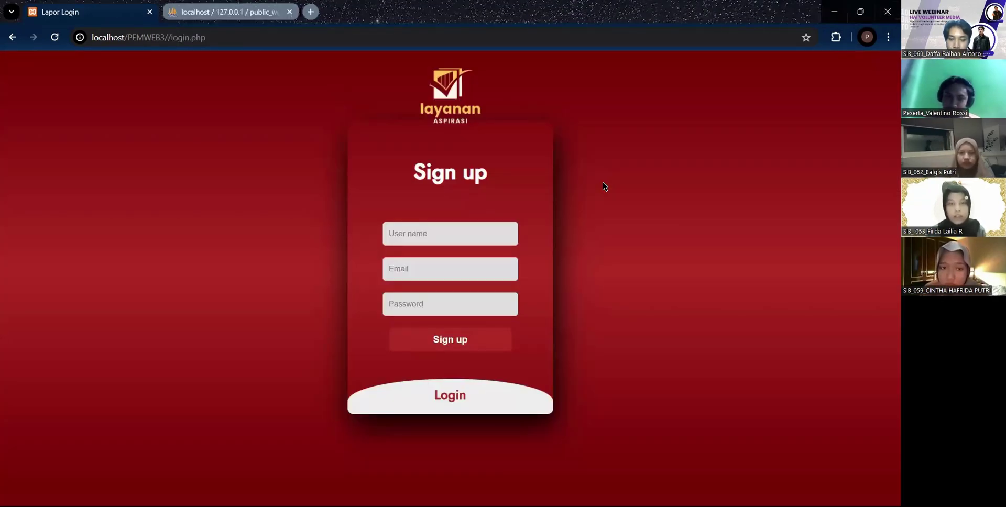
- Sign up a new account with a user name, email and password
left_click(473, 235)
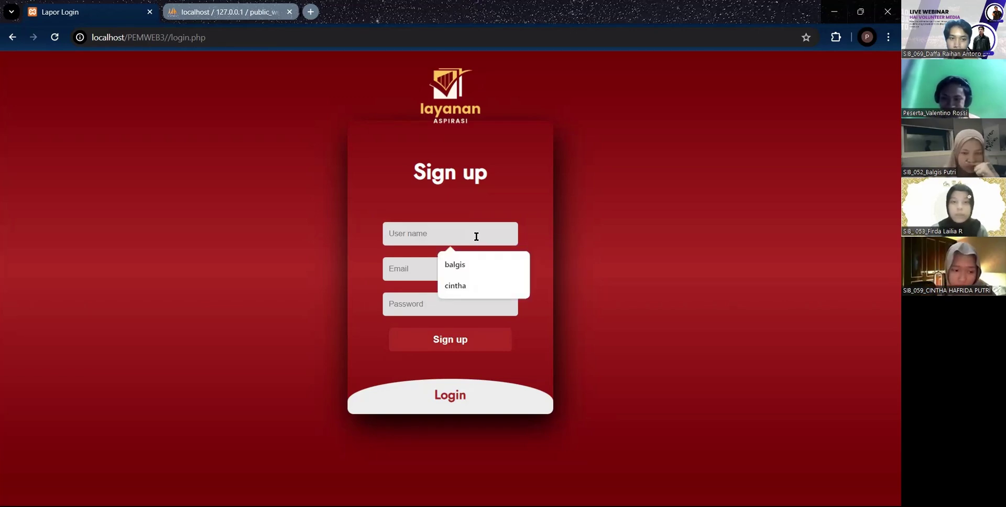
type("putri")
key("Down")
key("Return")
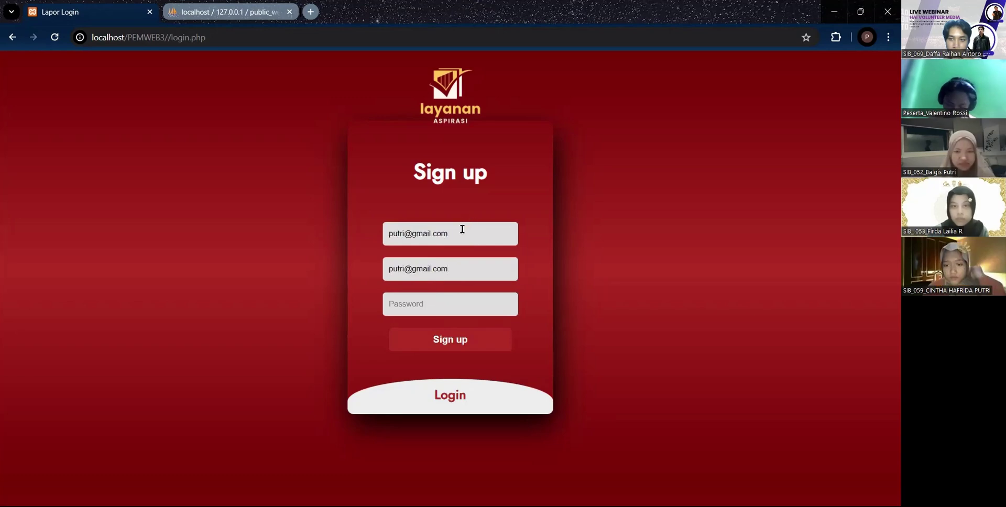
left_click_drag(450, 234, 404, 234)
key("BackSpace")
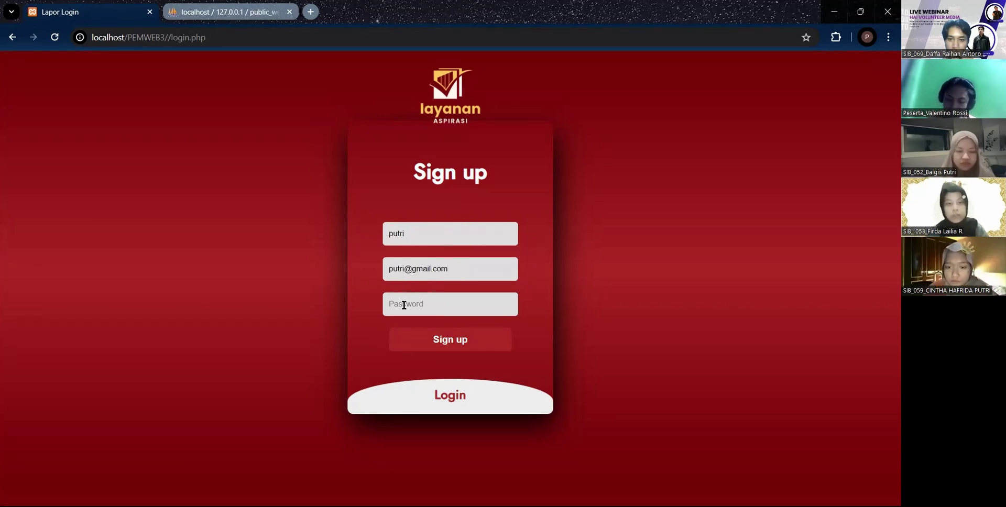
left_click(470, 346)
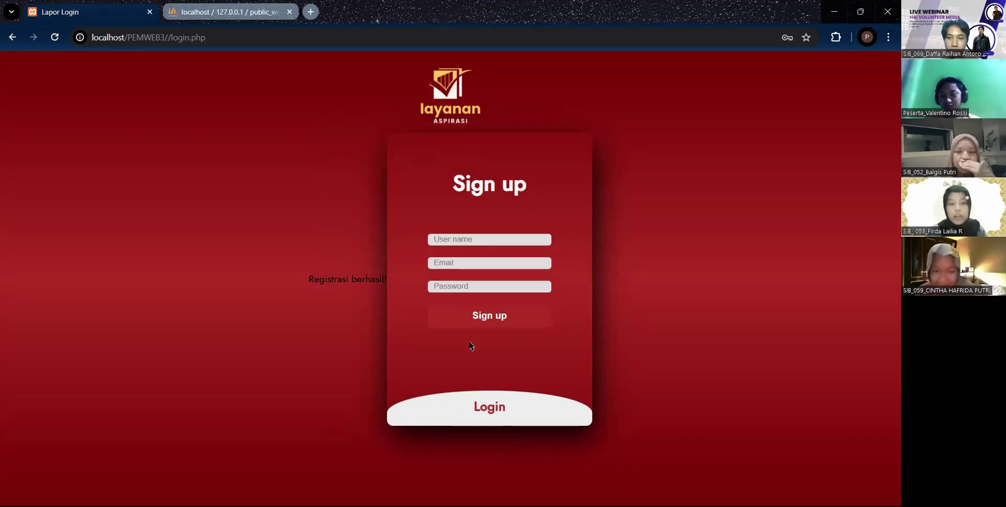
- Log in with the new account's email and password
left_click(492, 412)
left_click(510, 276)
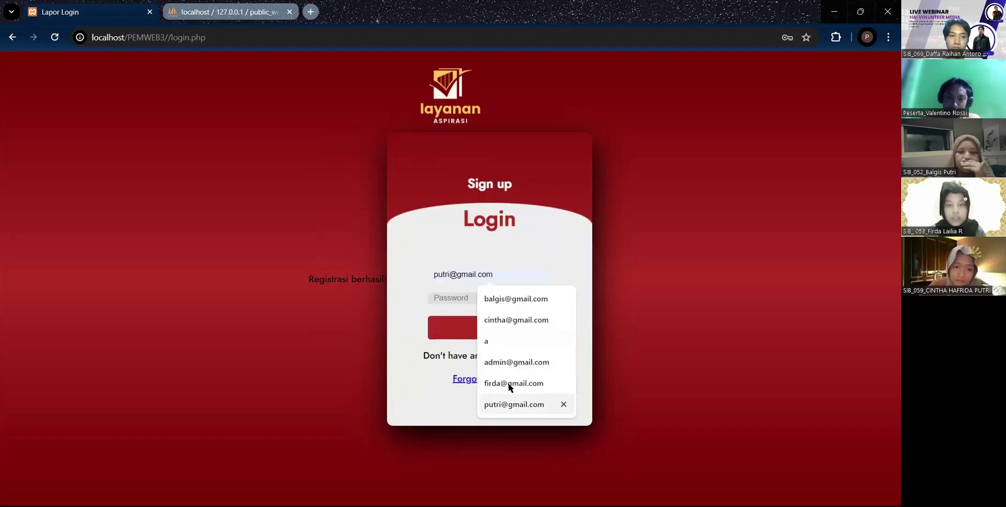
left_click(511, 405)
left_click(472, 298)
type("12345")
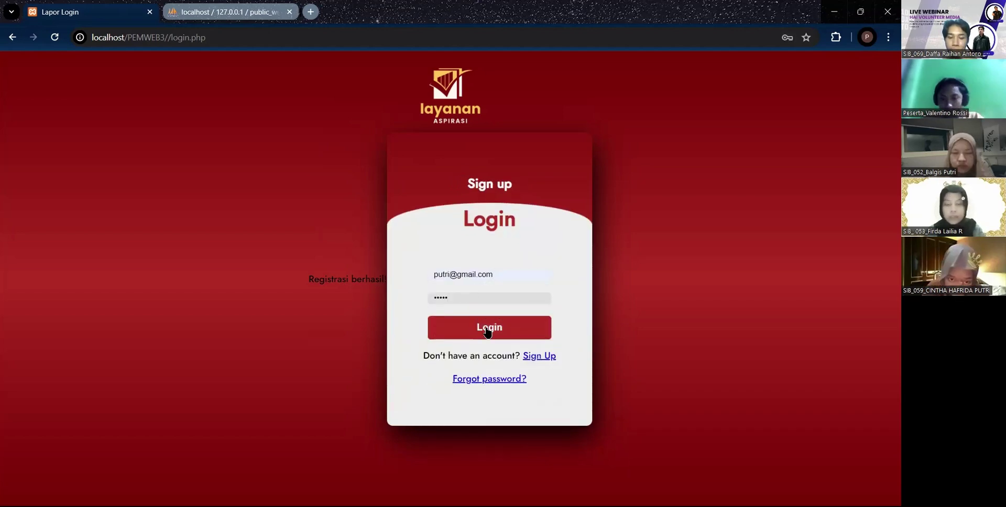
left_click(487, 331)
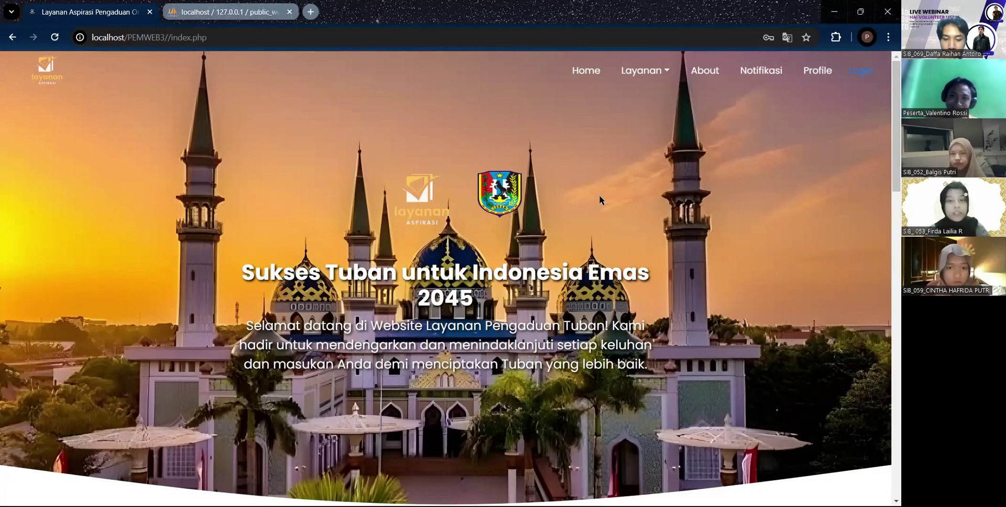
- Start a complaint with category Pelayanan Publik and agency Kementerian Kesehatan
scroll(420, 210, "down", 10)
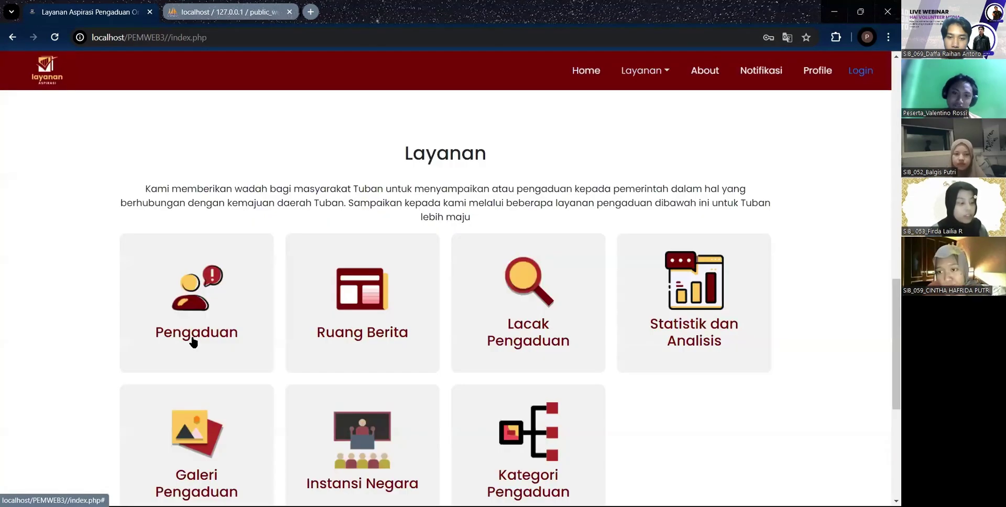
left_click(194, 343)
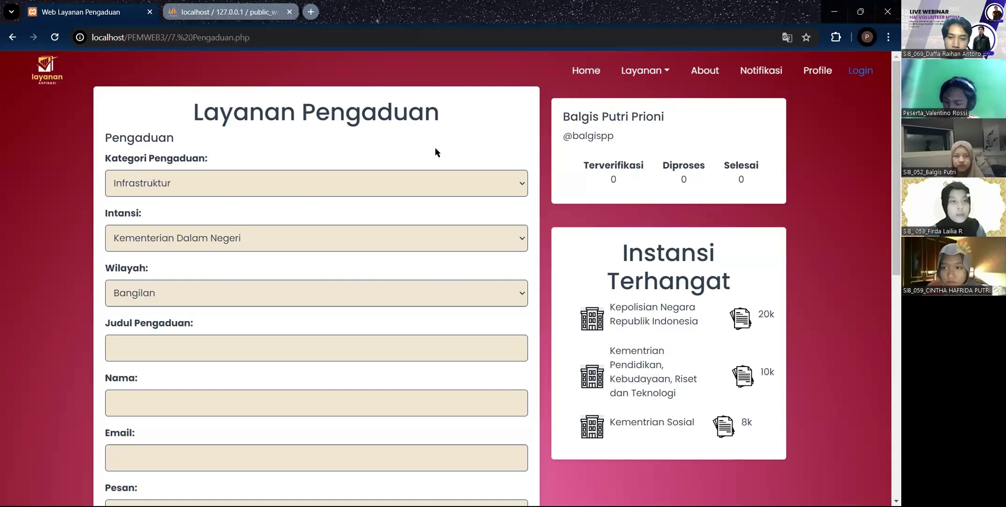
left_click(382, 238)
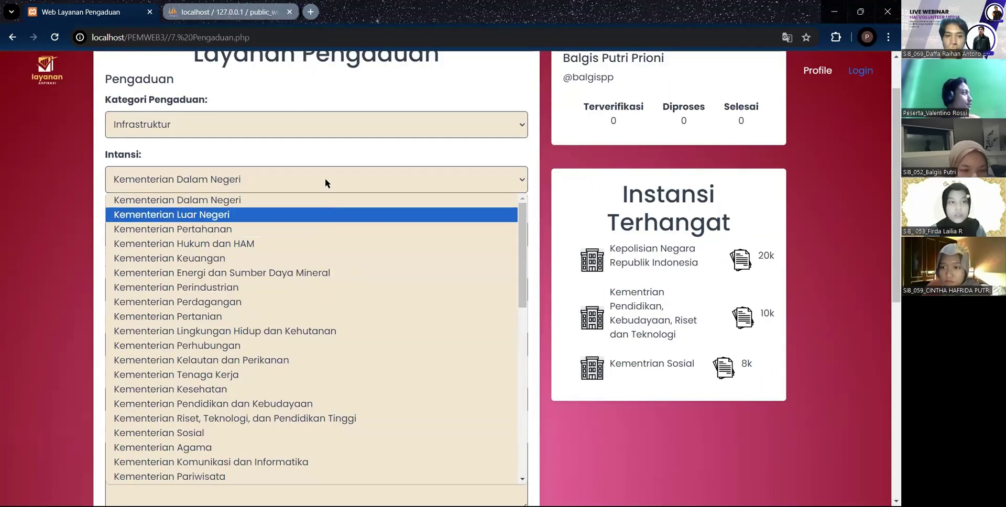
left_click(309, 126)
left_click(293, 204)
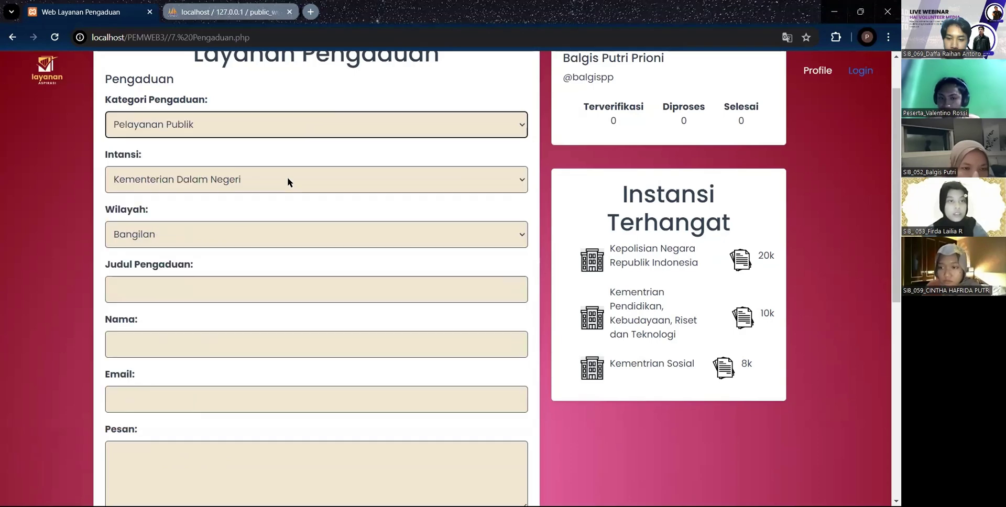
left_click(287, 178)
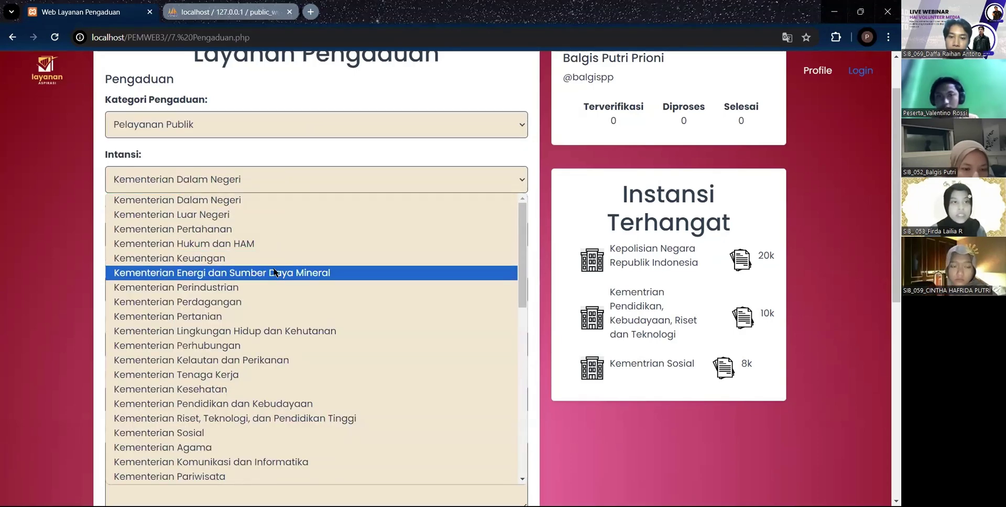
left_click(272, 389)
- Paste the title KETIDAKTERATURAN ANTRIAN and the message, autofill name and email, and attach an image
left_click(204, 290)
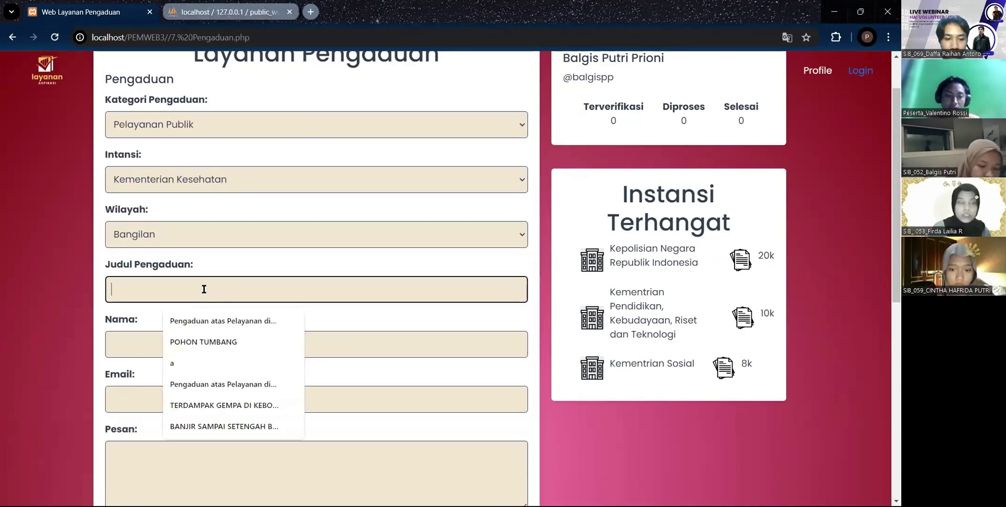
key("super+v")
left_click(191, 242)
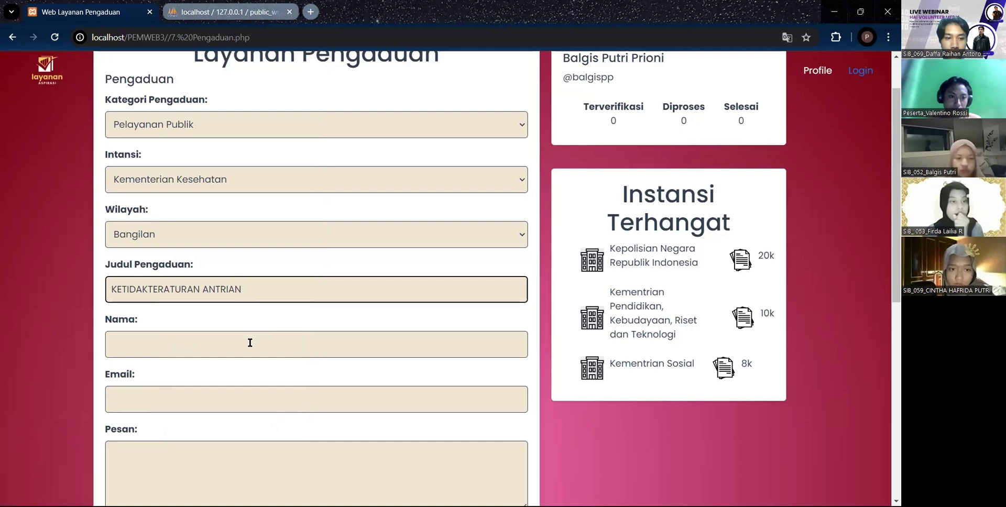
left_click(250, 343)
left_click(180, 375)
scroll(208, 253, "down", 4)
left_click(209, 254)
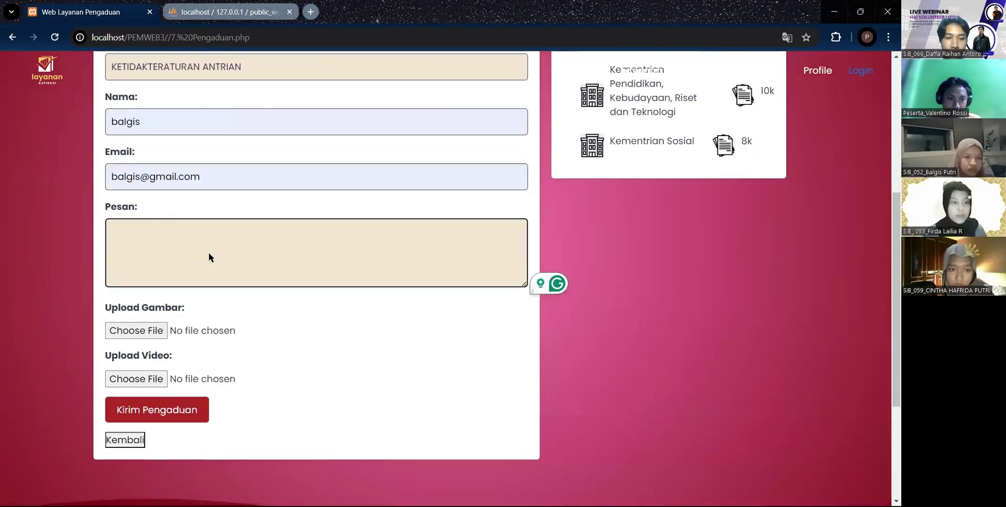
key("super+v")
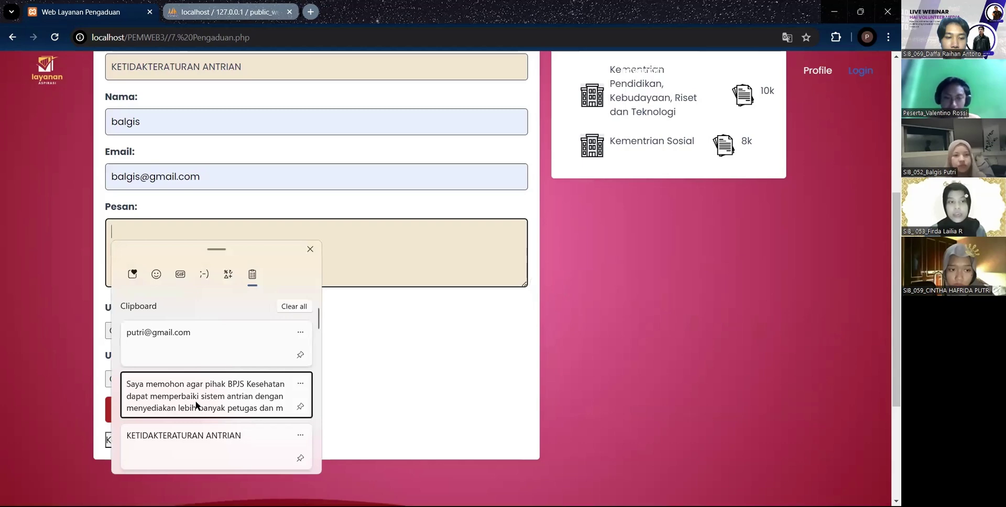
left_click(196, 405)
left_click(136, 330)
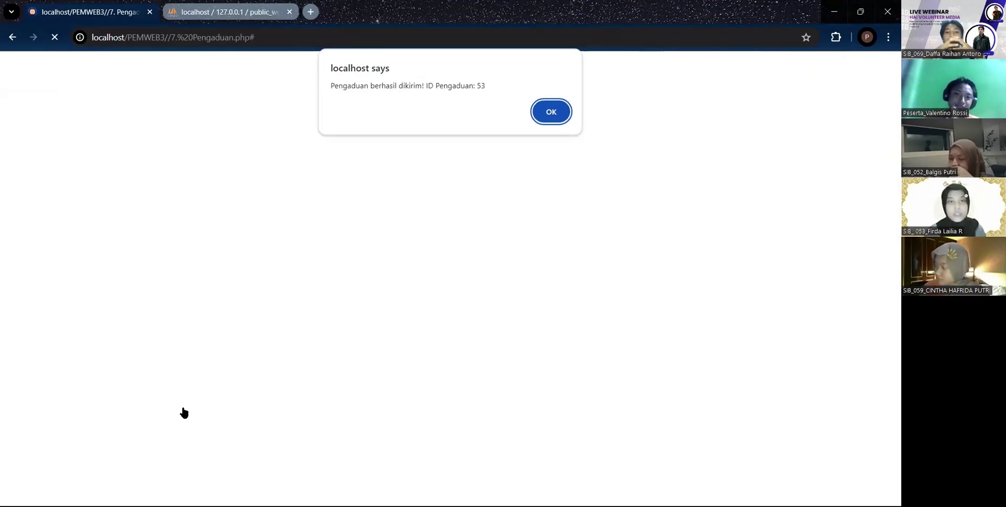
- Dismiss the submission alert, go Home, and browse the Ruang Berita news articles
left_click(550, 112)
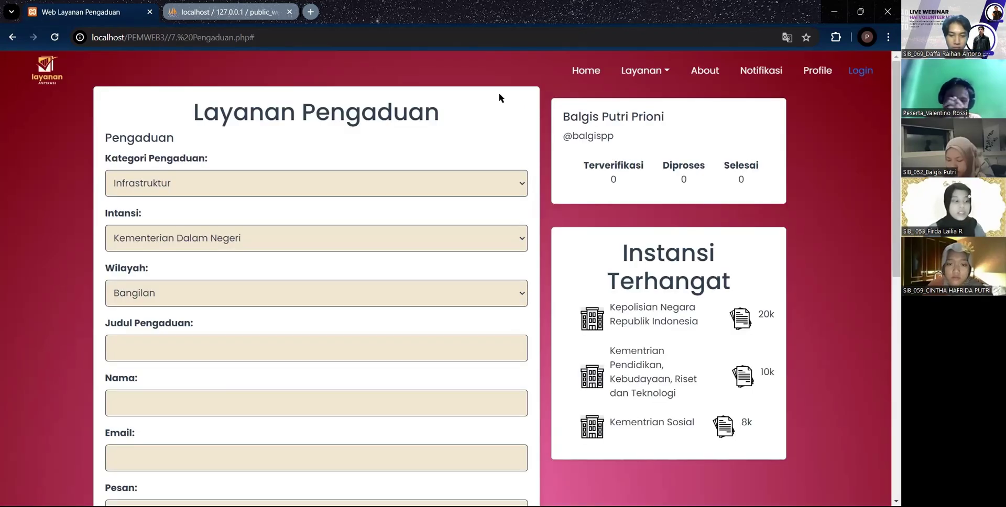
left_click(586, 71)
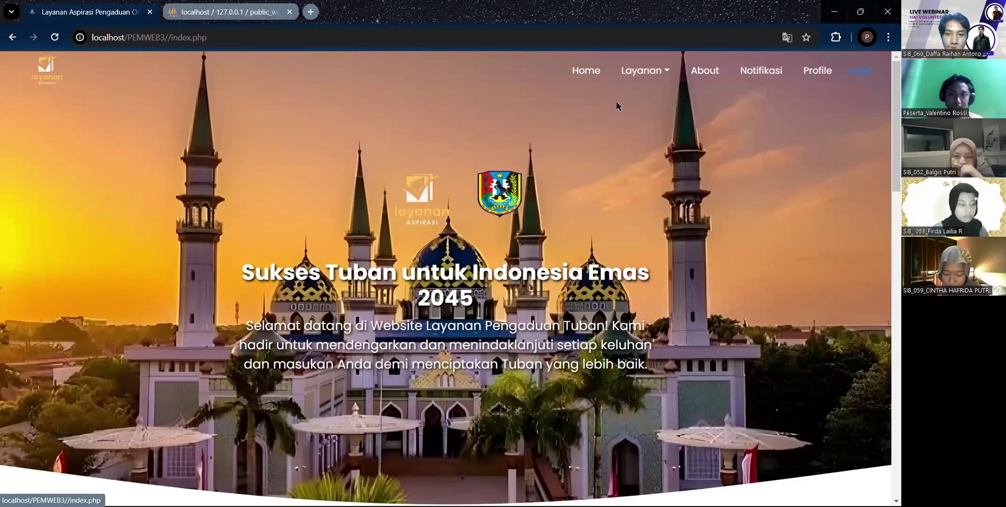
left_click(655, 74)
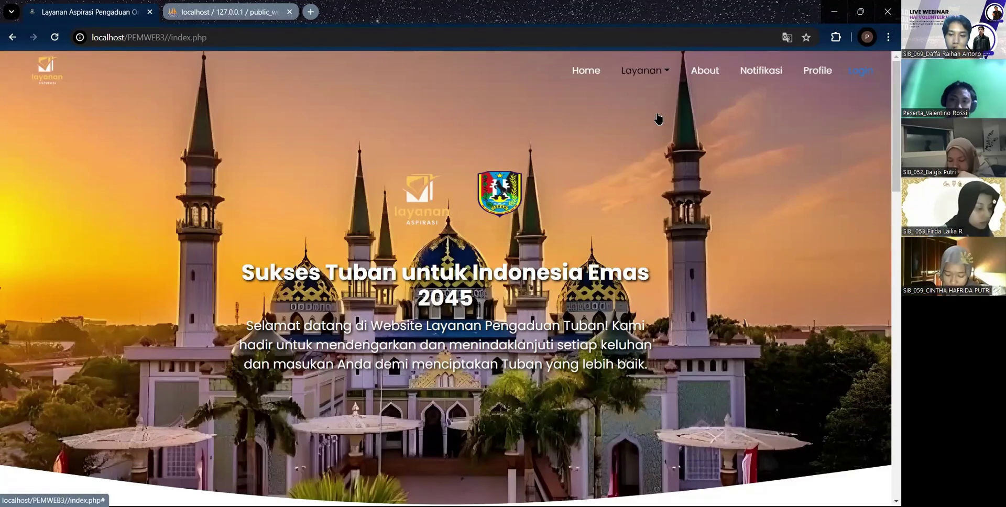
left_click(658, 114)
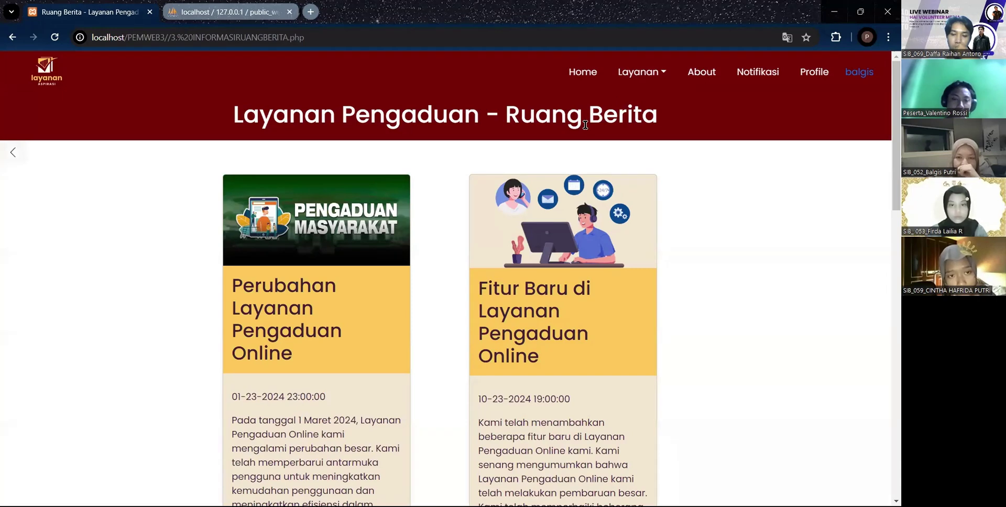
scroll(585, 125, "down", 3)
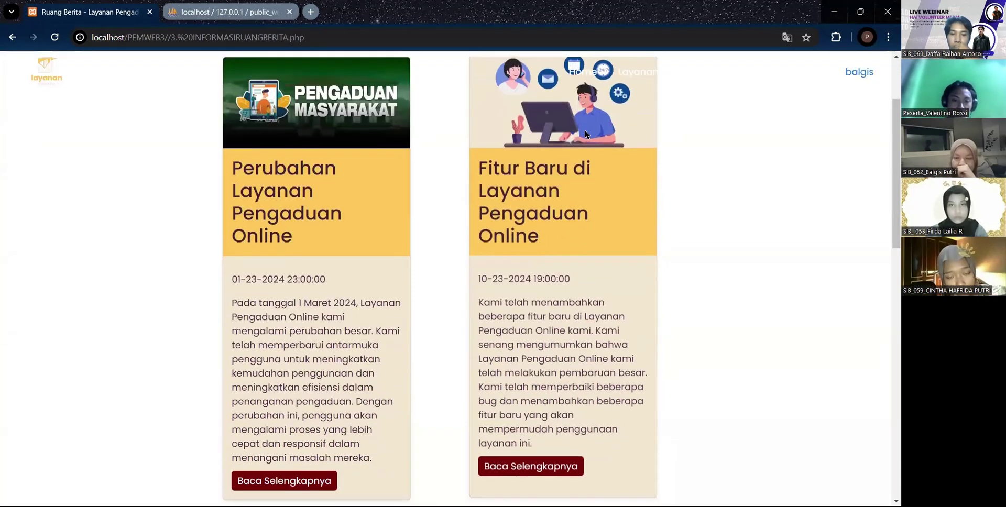
scroll(585, 134, "down", 6)
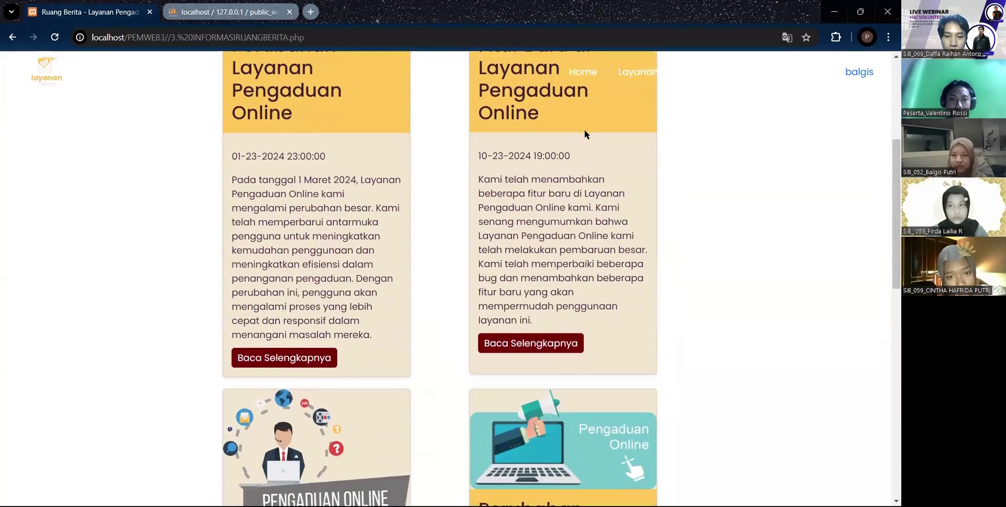
scroll(590, 134, "down", 4)
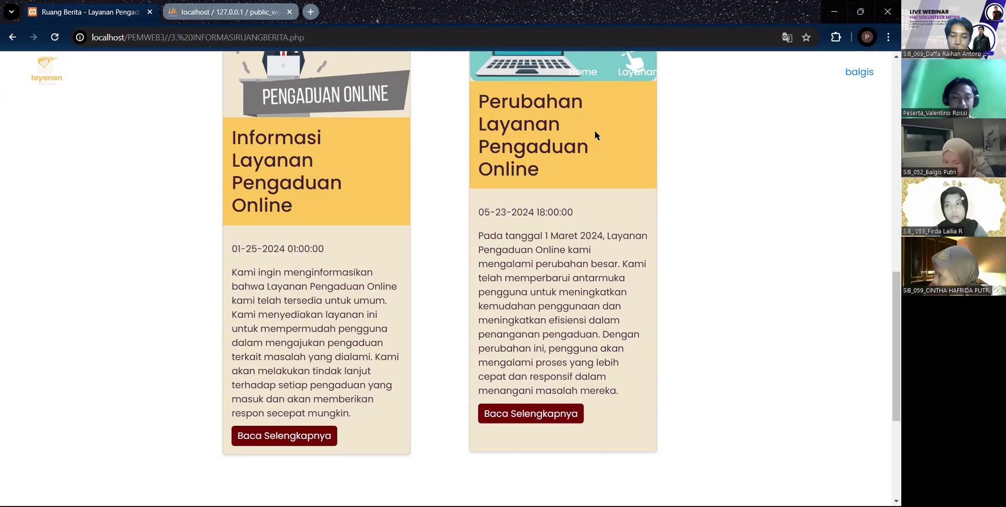
- Track complaint 51, showing POHON TUMBANG as belum diproses, then return Home
left_click(581, 71)
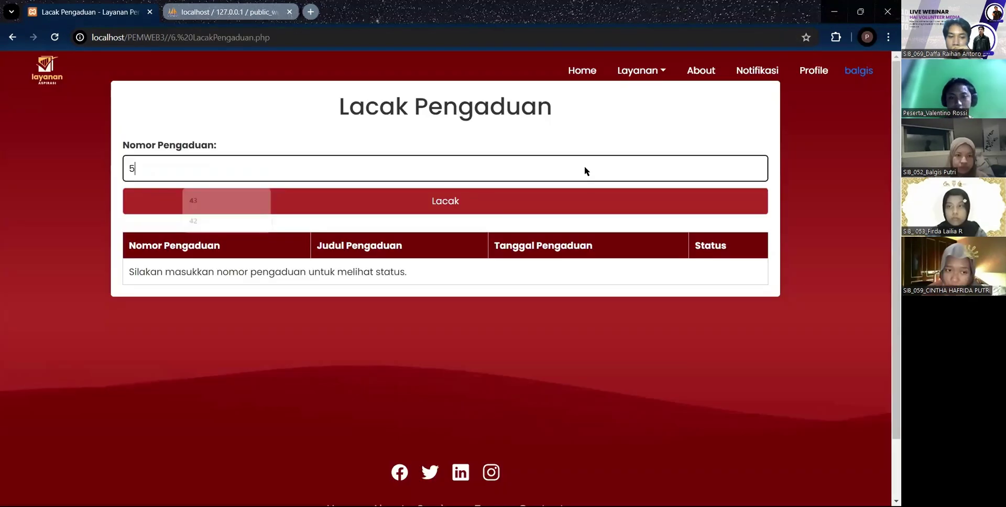
type("1")
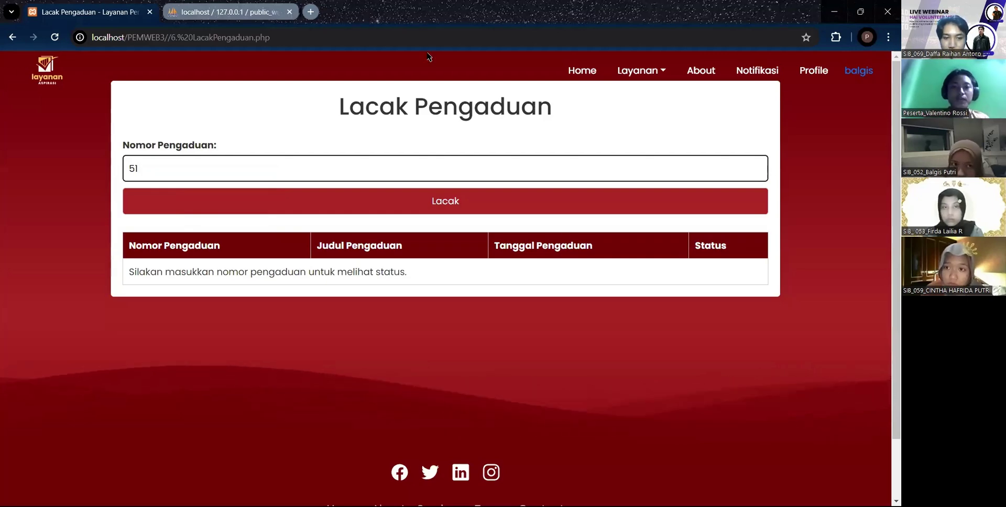
left_click(548, 204)
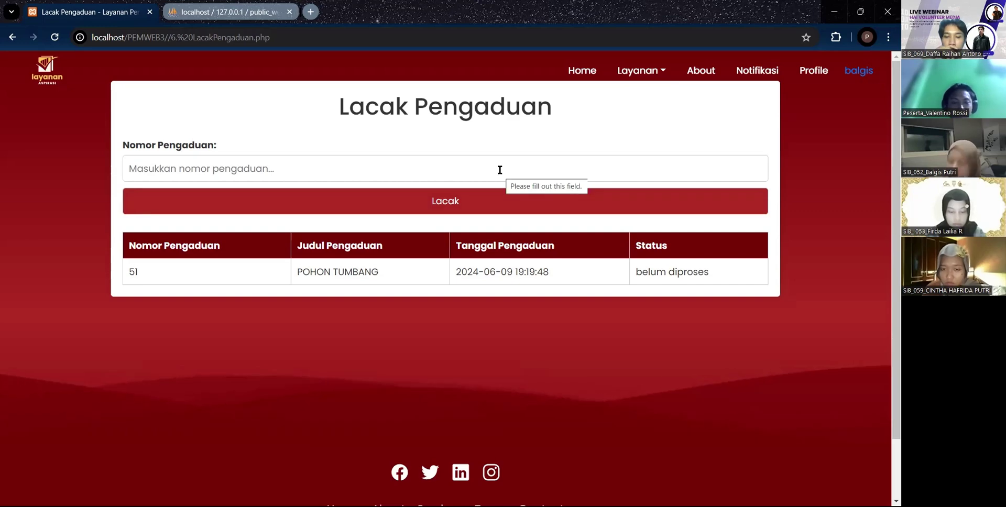
left_click(583, 70)
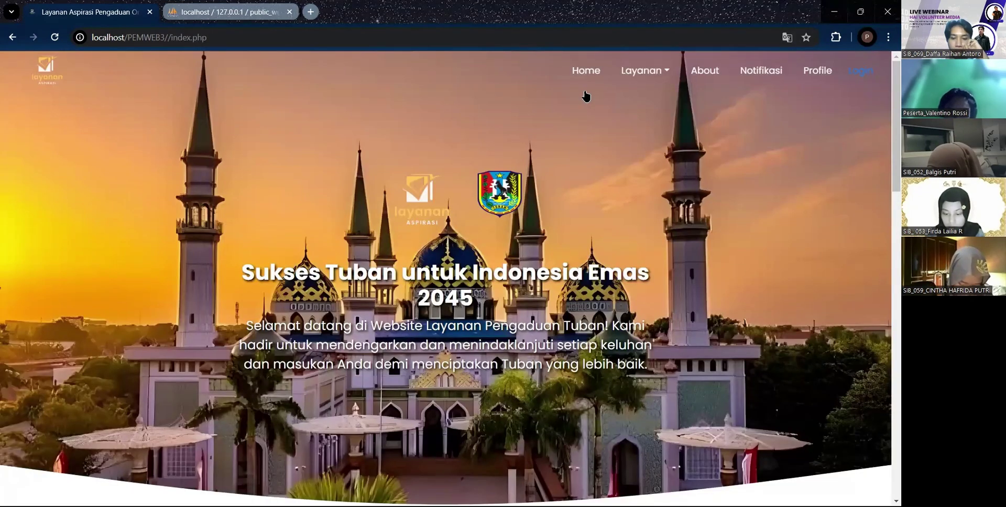
left_click(655, 72)
left_click(645, 150)
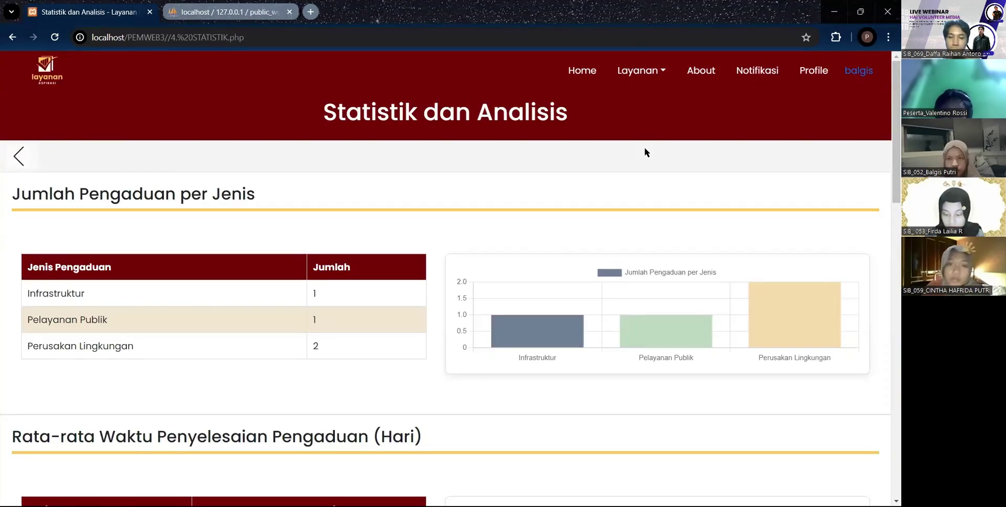
scroll(645, 151, "down", 1)
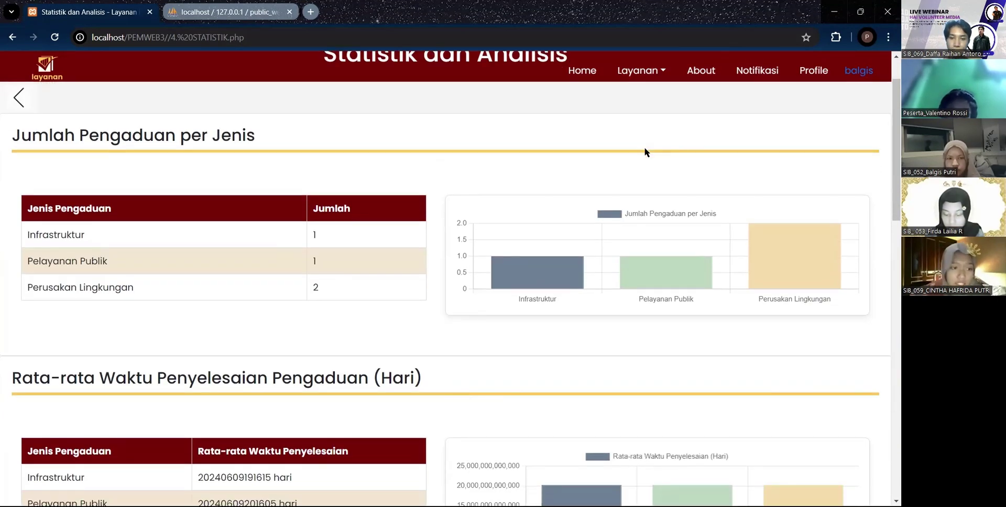
scroll(645, 149, "down", 1)
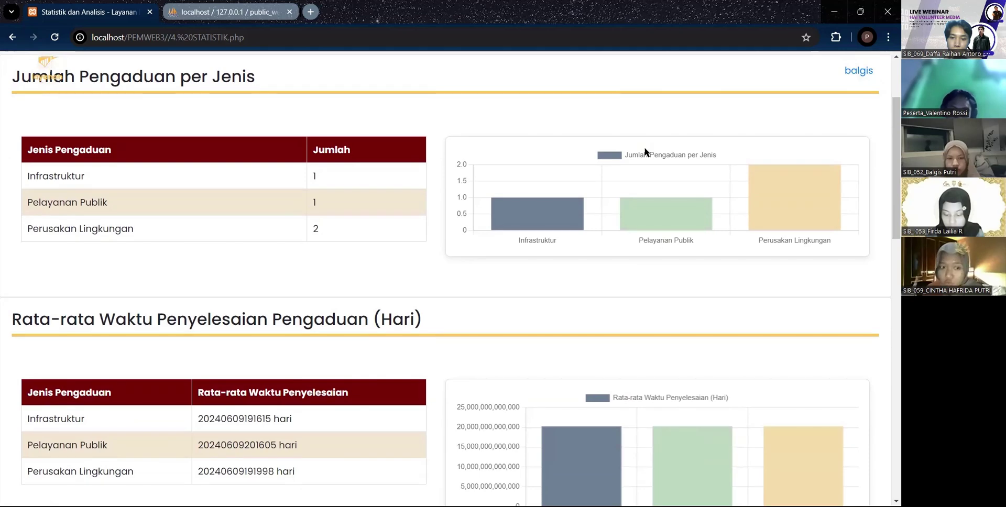
scroll(646, 150, "up", 1)
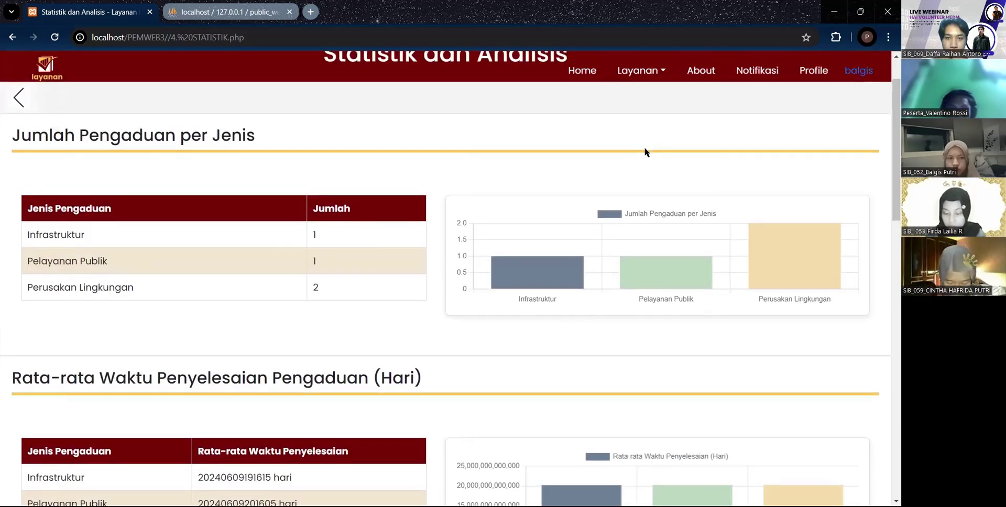
scroll(645, 150, "down", 1)
scroll(644, 150, "down", 2)
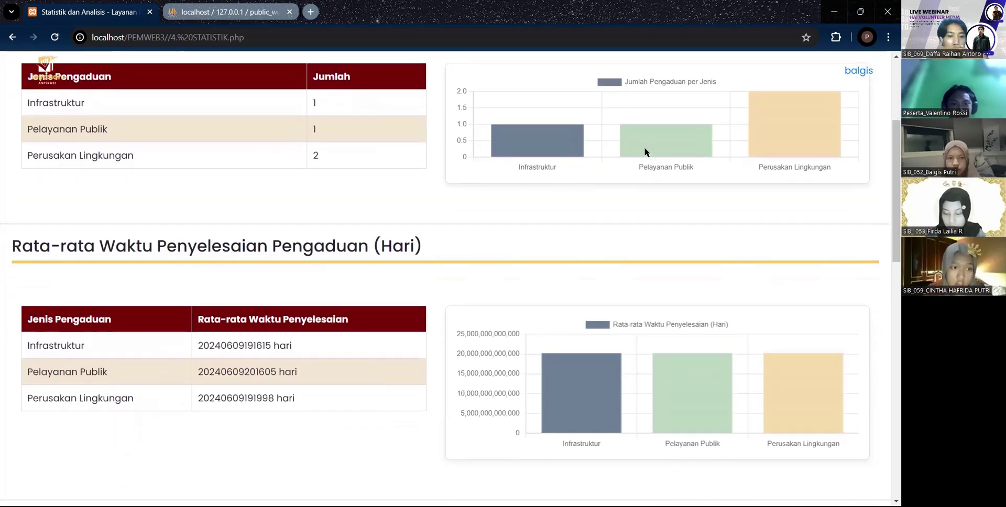
scroll(645, 152, "down", 1)
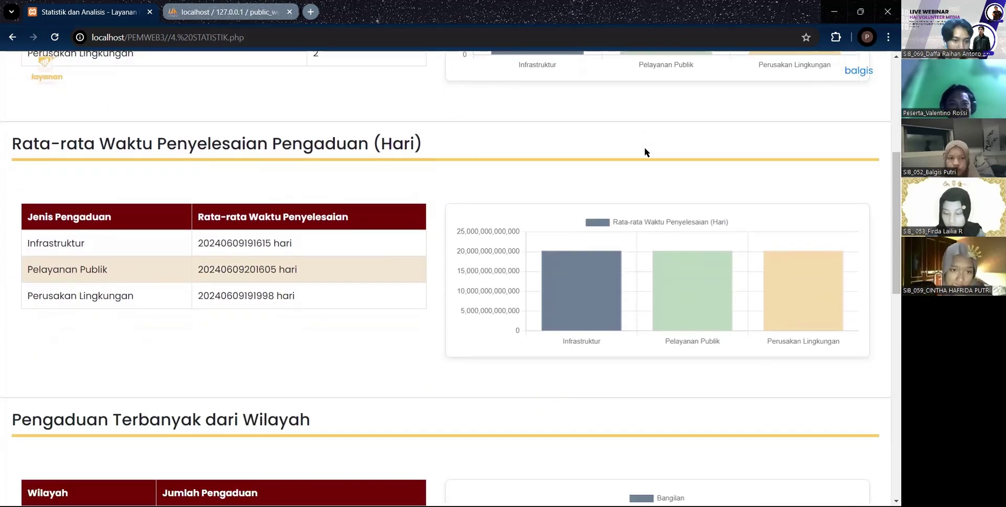
scroll(645, 152, "down", 1)
scroll(644, 149, "down", 1)
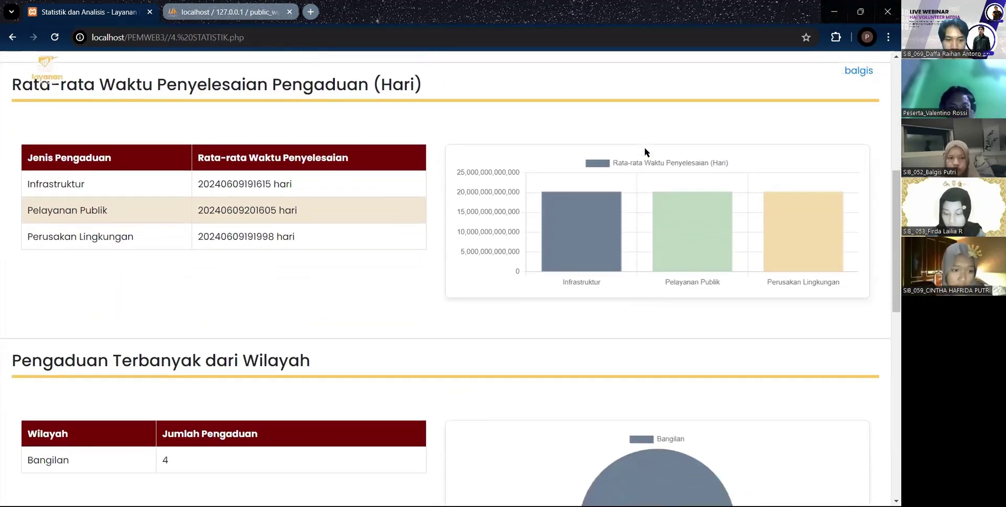
scroll(645, 152, "down", 5)
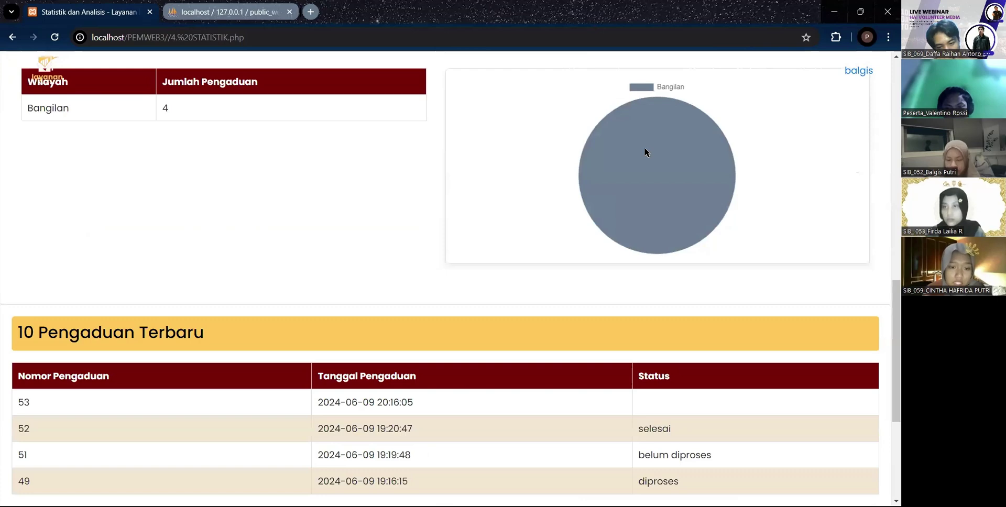
scroll(645, 152, "down", 1)
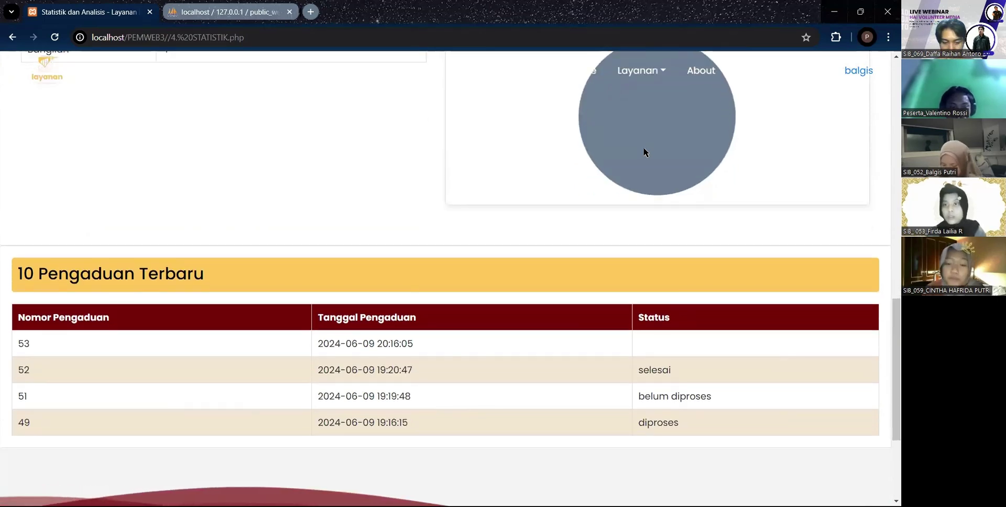
scroll(339, 124, "up", 5)
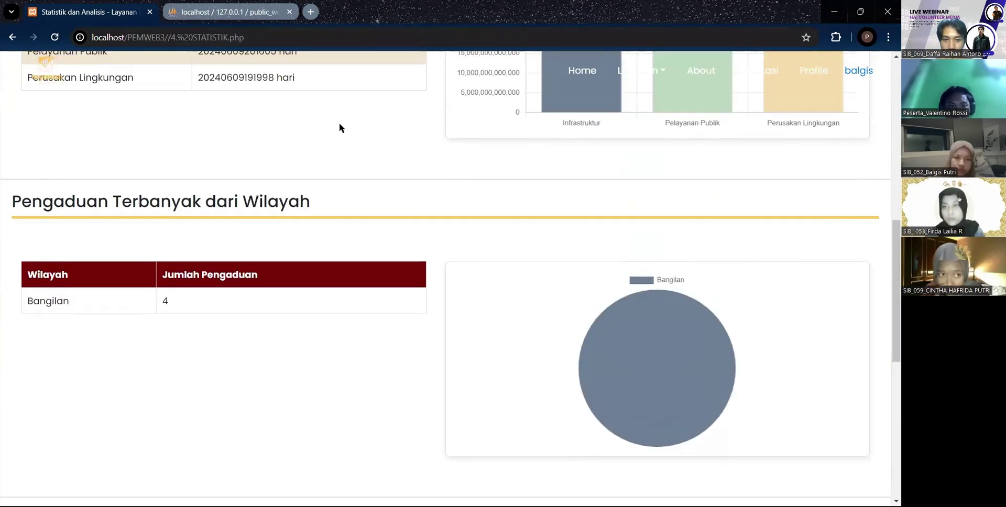
scroll(340, 128, "up", 8)
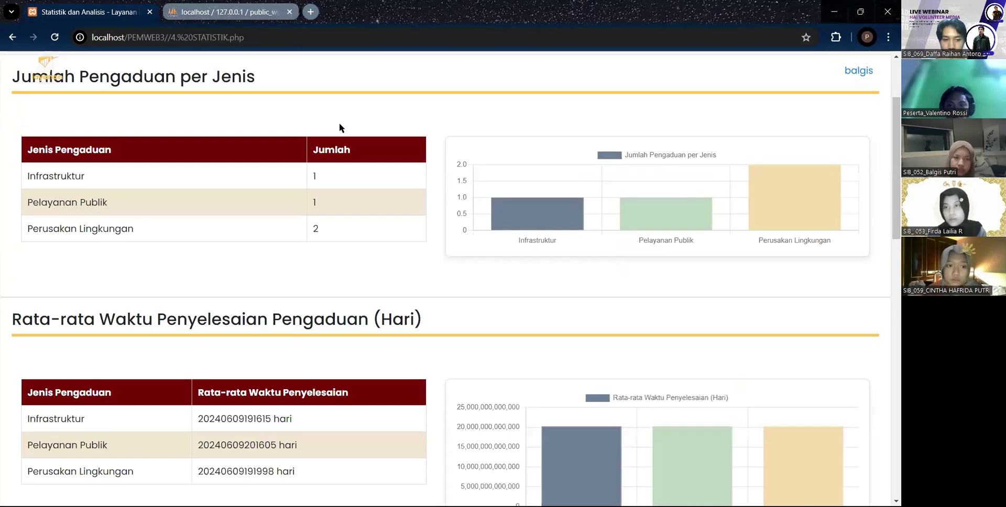
scroll(340, 128, "up", 1)
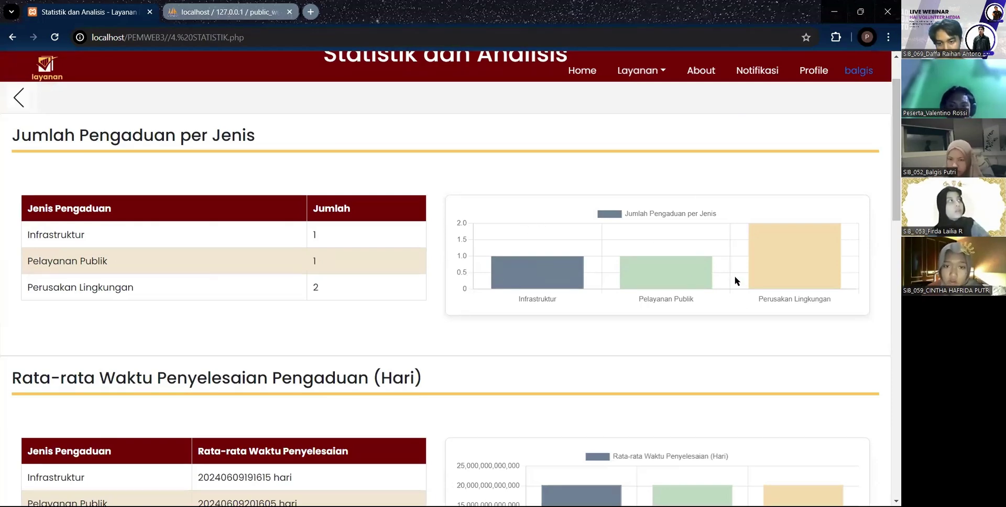
- Check the per-type bar tooltips and statistics, then go back to the home page
mouse_move(768, 276)
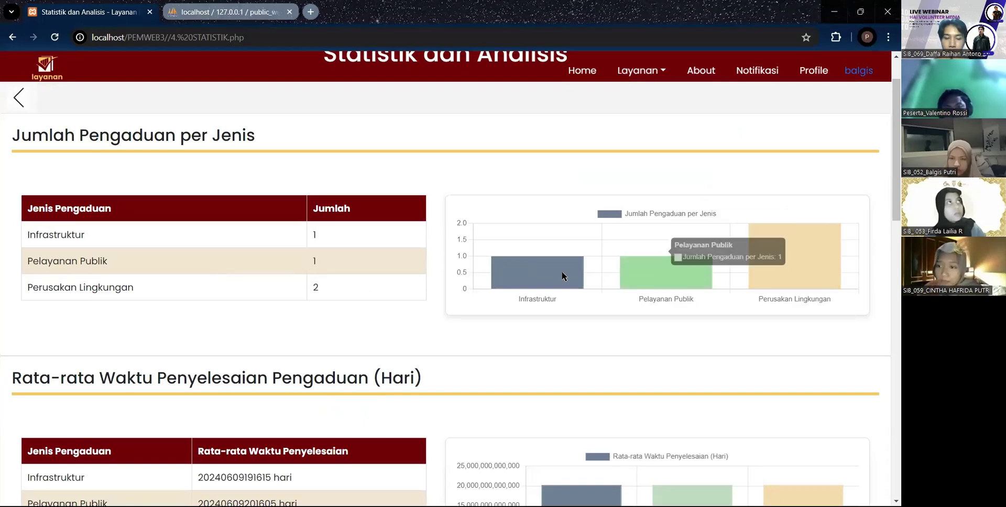
mouse_move(556, 274)
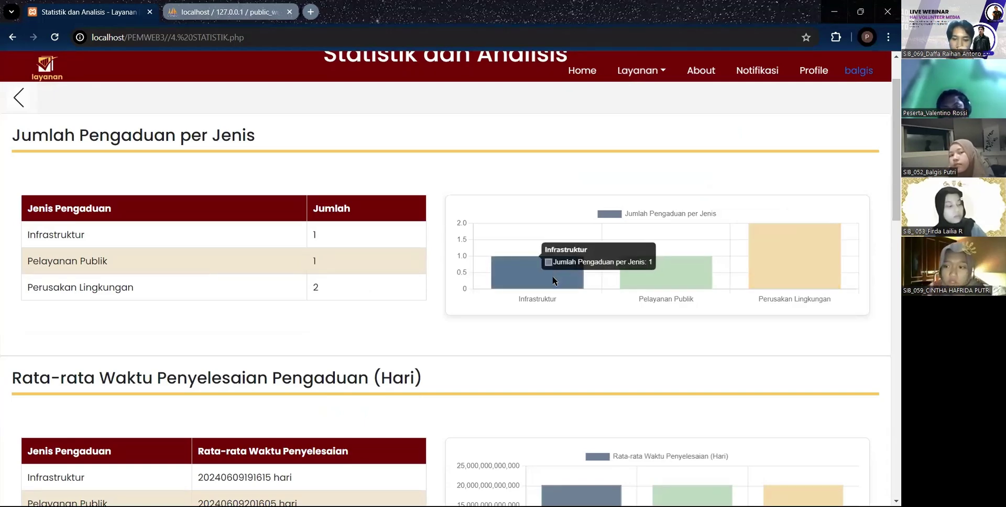
scroll(545, 278, "down", 4)
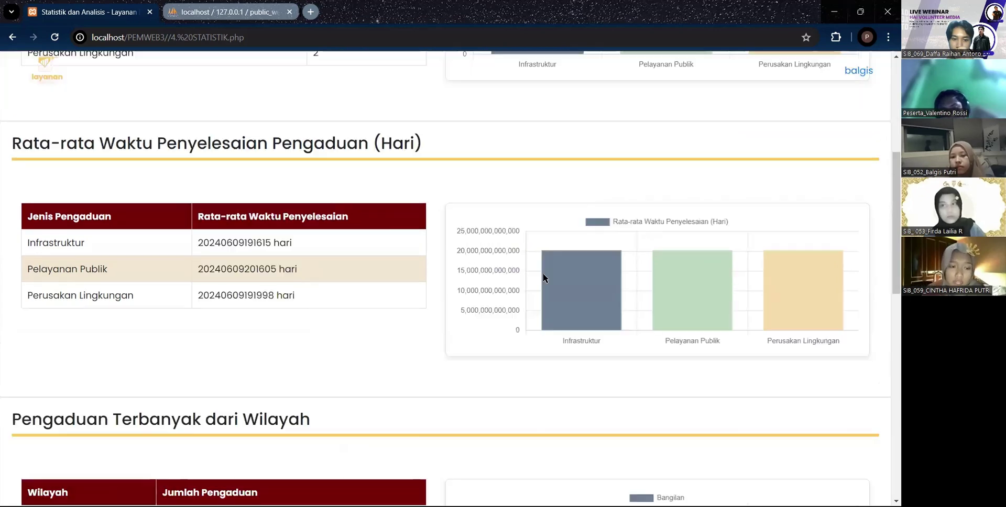
scroll(545, 278, "down", 10)
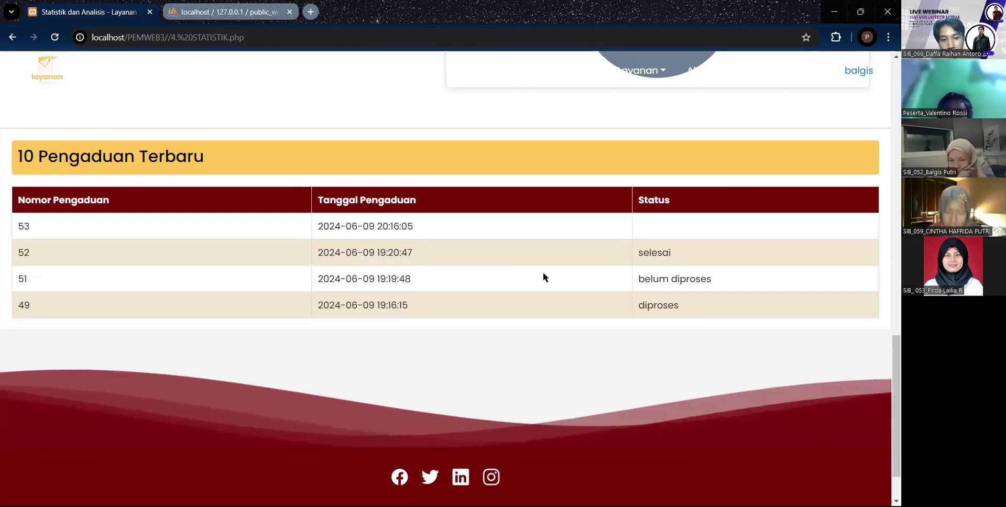
scroll(530, 263, "up", 6)
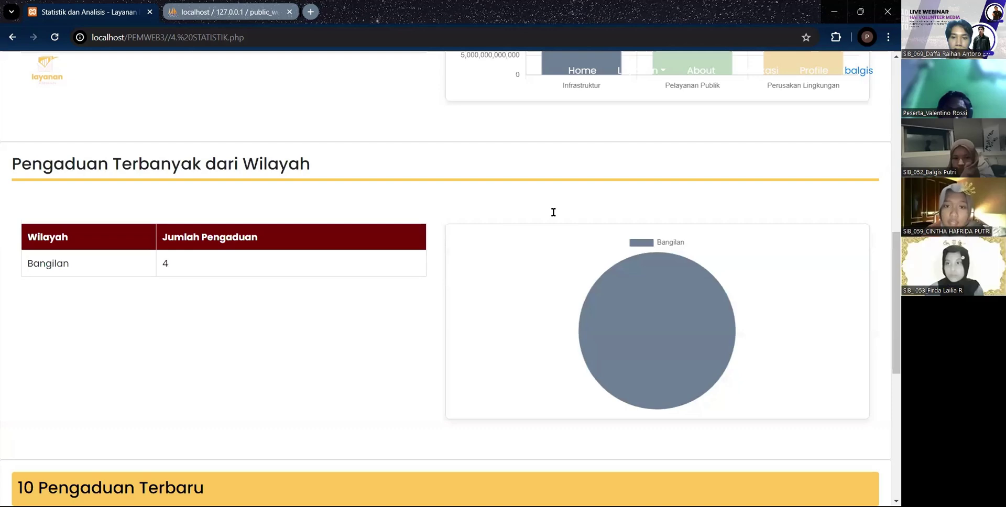
key("alt+Left")
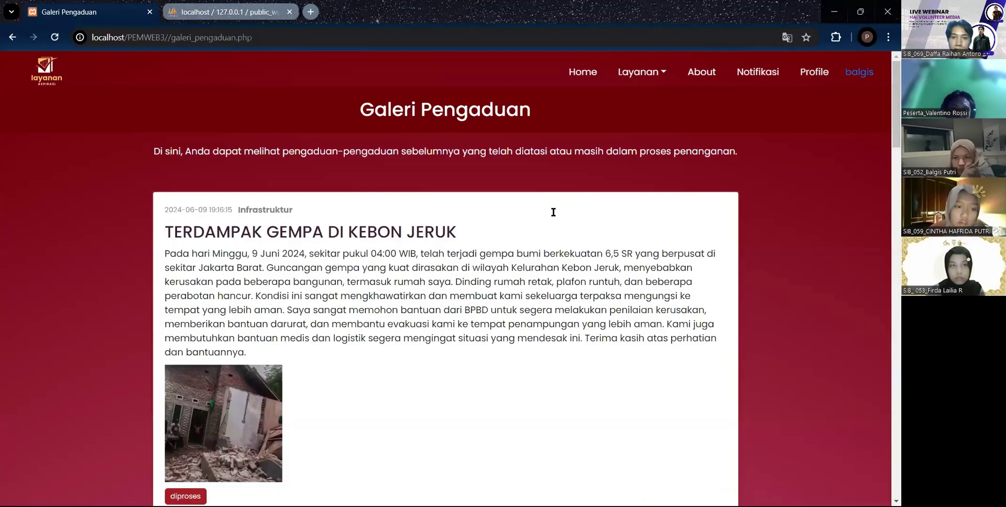
- Scroll through the gallery posts, including POHON TUMBANG and BANJIR SAMPAI SETENGAH BADAN
scroll(553, 211, "down", 2)
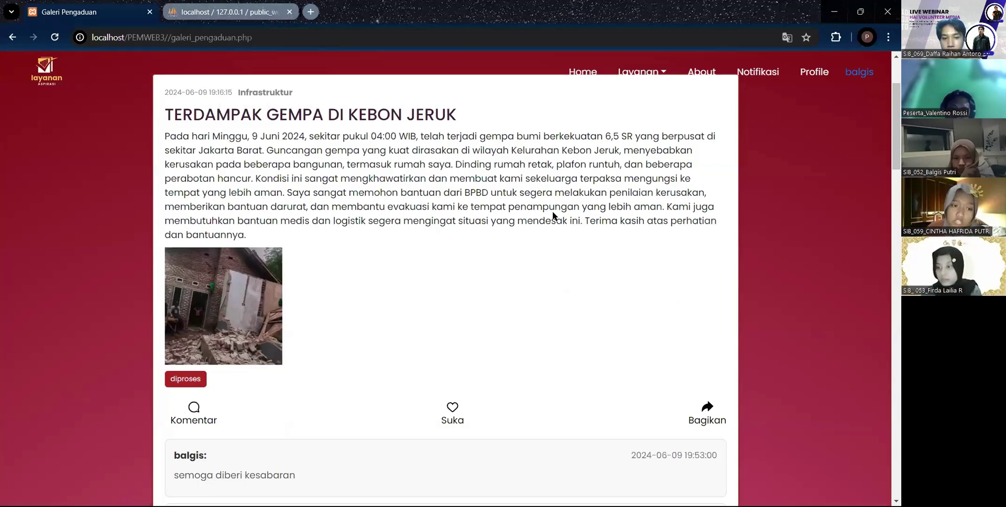
scroll(552, 215, "down", 1)
scroll(552, 214, "down", 2)
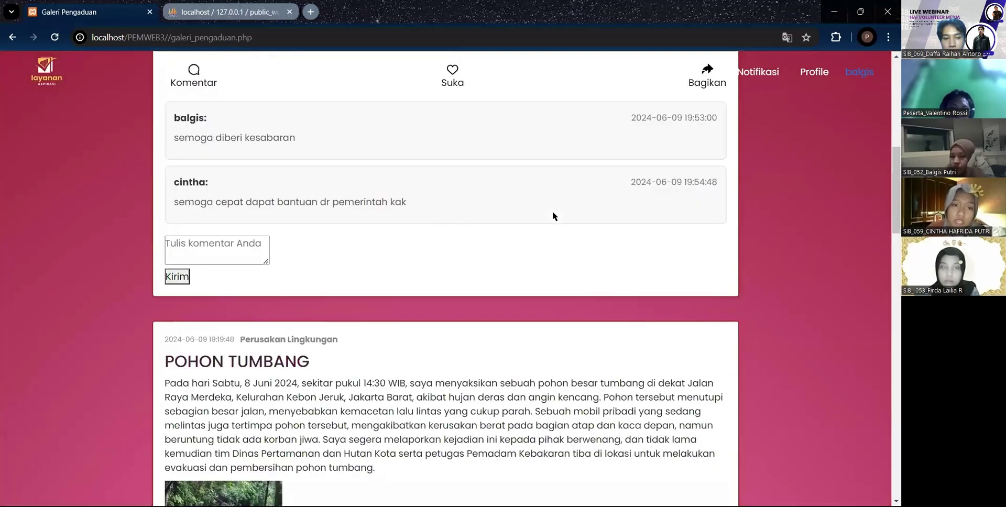
scroll(553, 211, "down", 2)
scroll(542, 214, "down", 3)
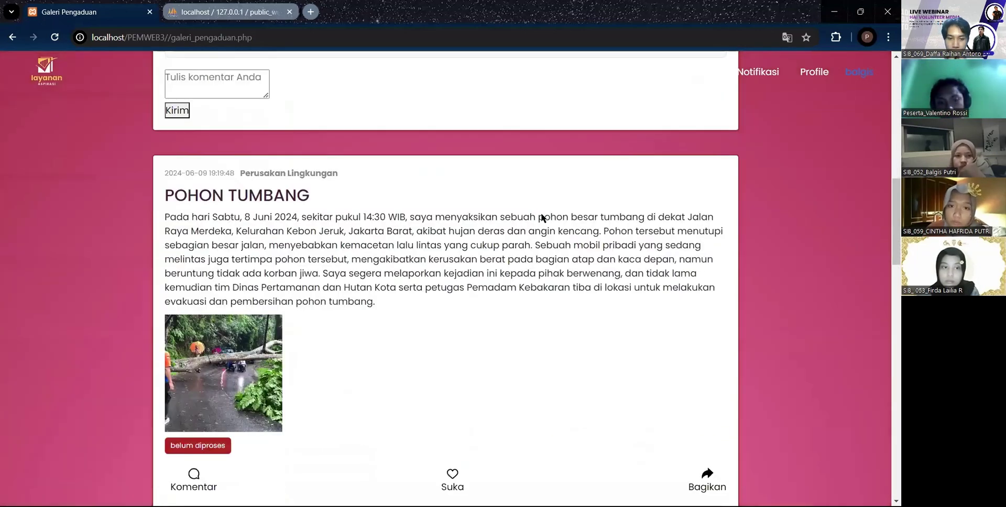
scroll(542, 215, "down", 3)
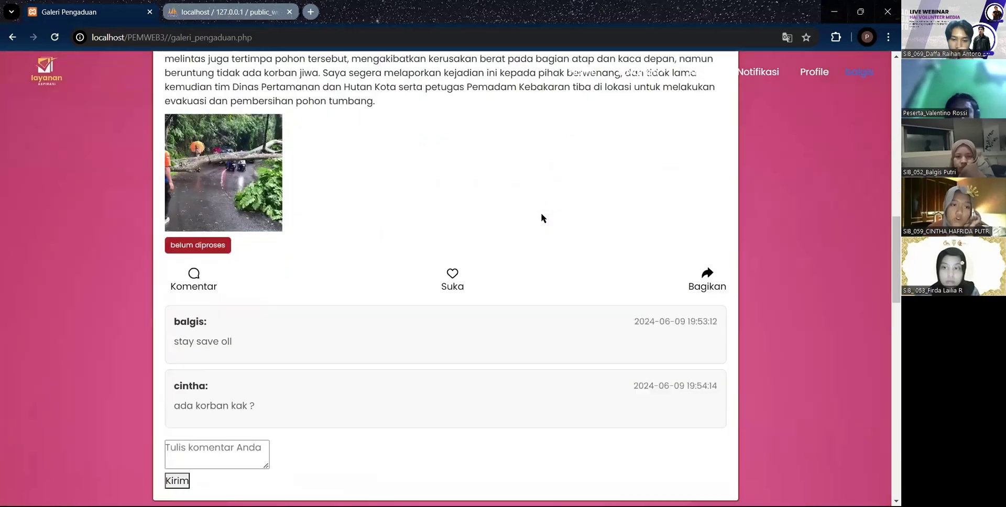
scroll(542, 215, "down", 1)
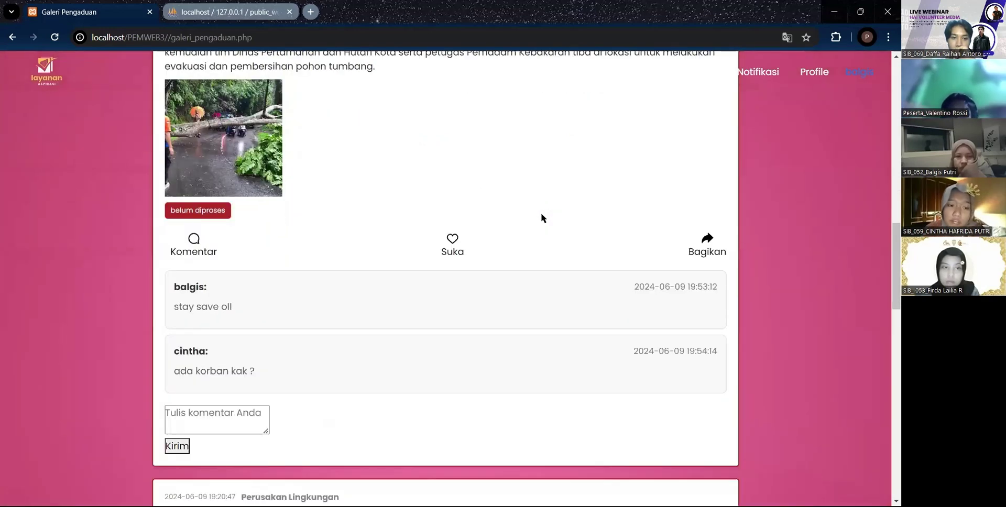
scroll(542, 215, "down", 6)
scroll(292, 326, "down", 2)
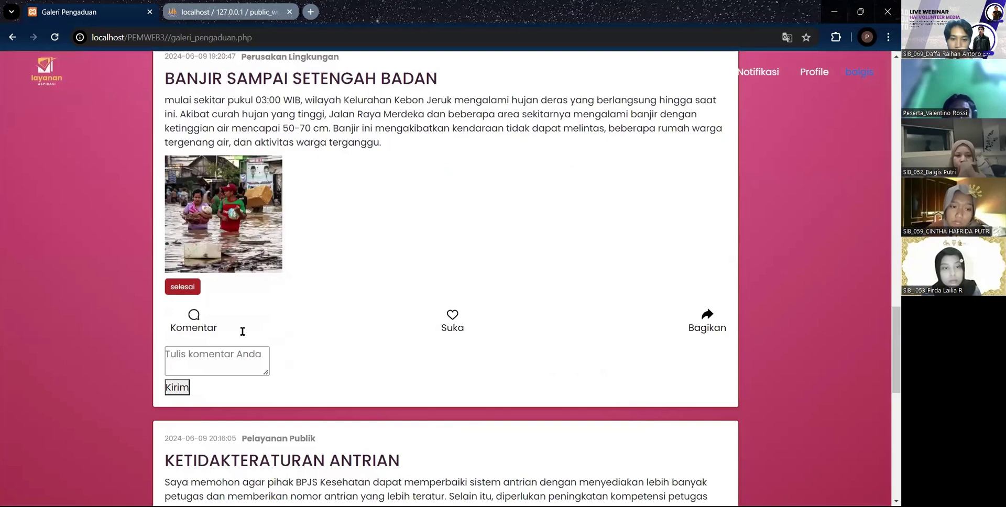
scroll(243, 331, "up", 6)
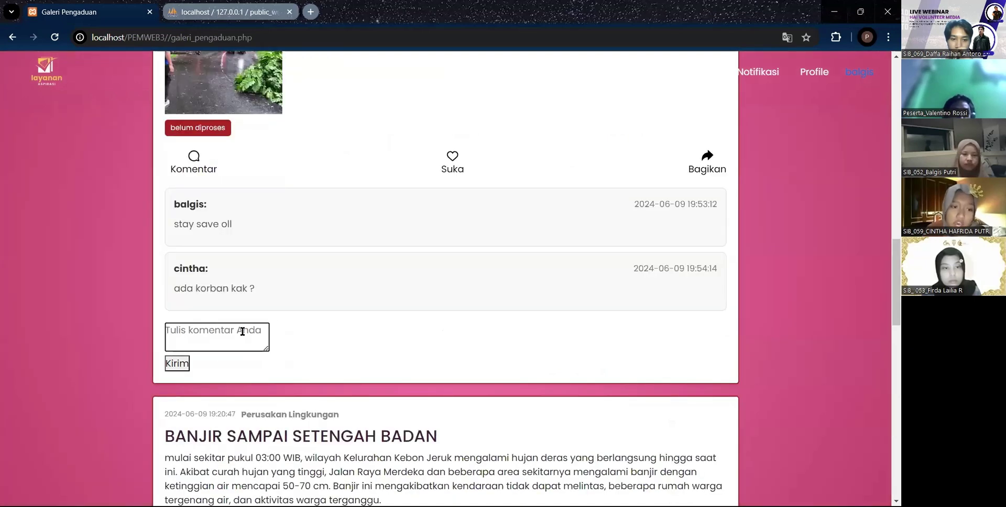
- Post the comment 'apakah sudah ditangani ?' on the POHON TUMBANG complaint
left_click(243, 331)
type("apakah sudah ditangani ?")
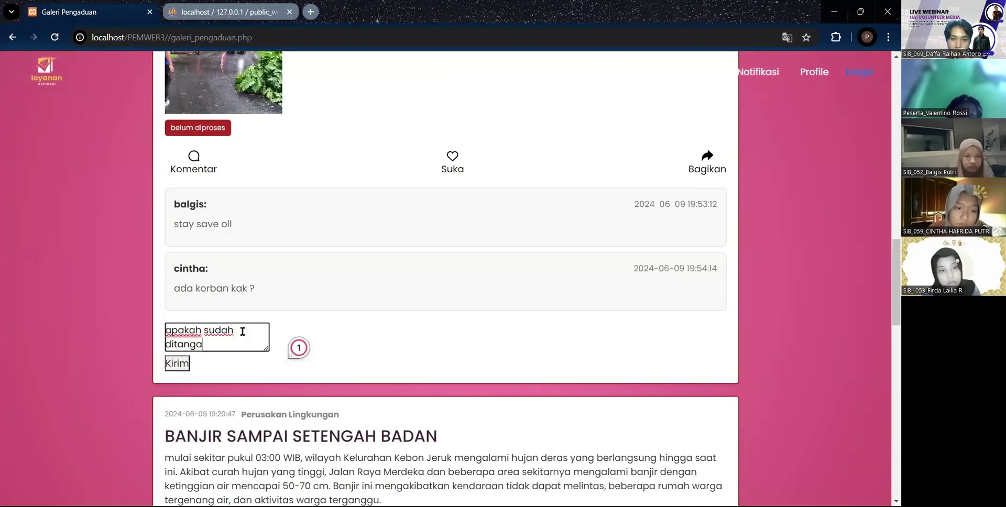
left_click(177, 363)
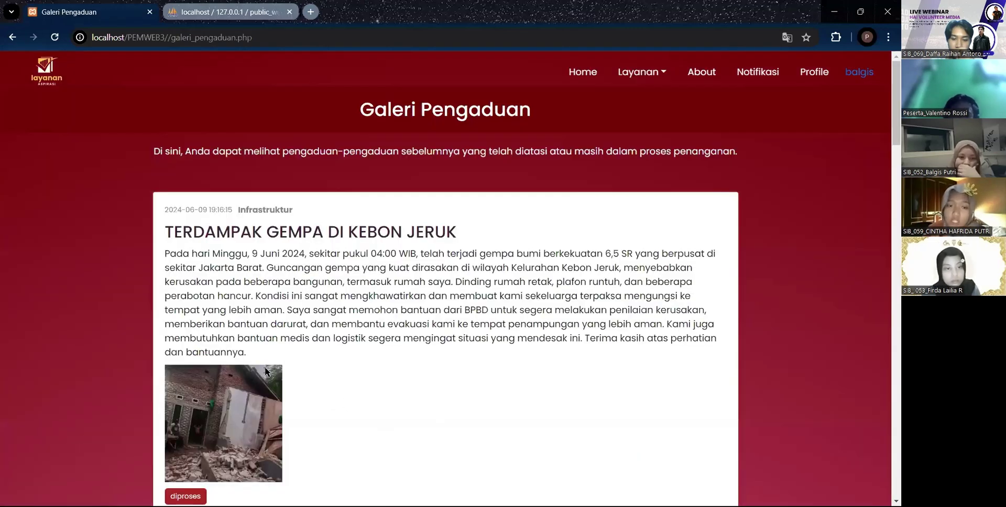
- Like the POHON TUMBANG complaint and accept the confirmation
scroll(341, 385, "down", 10)
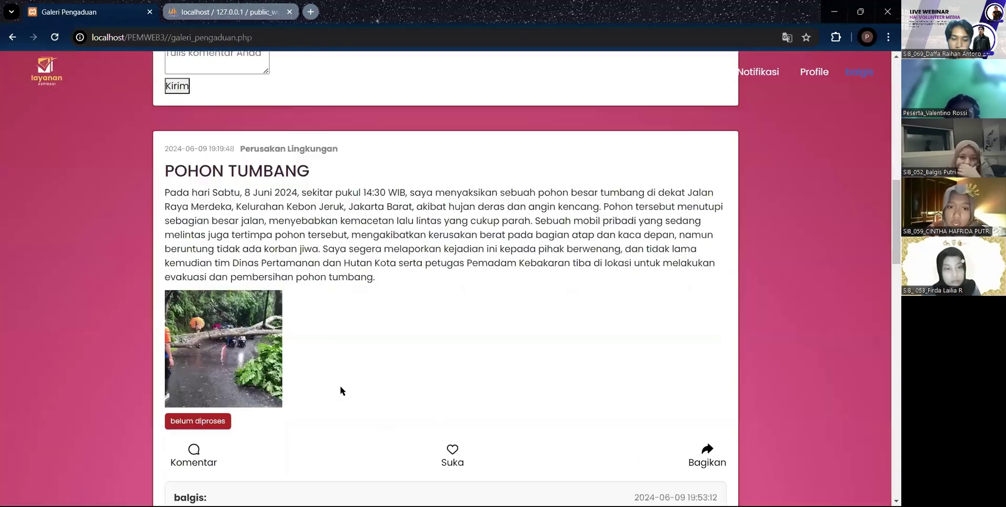
scroll(455, 218, "down", 4)
left_click(453, 220)
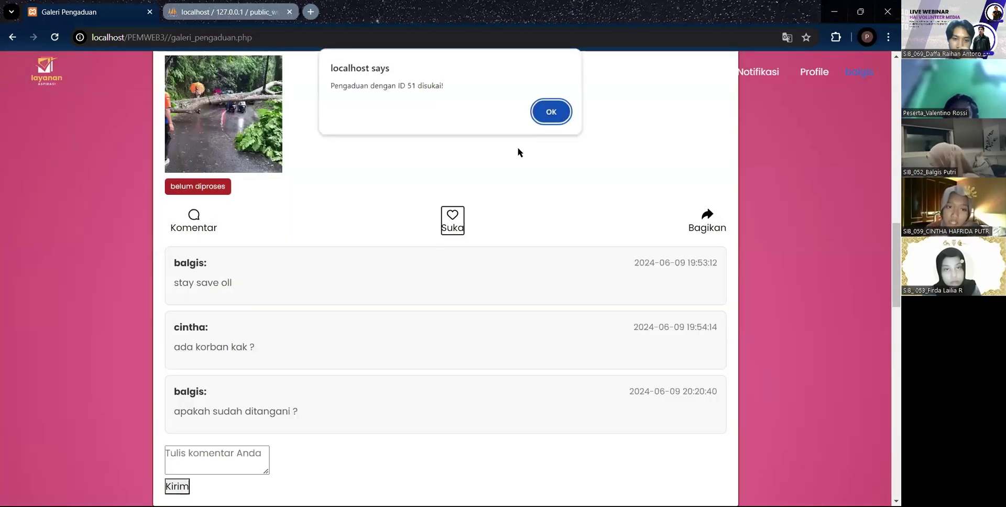
key("Return")
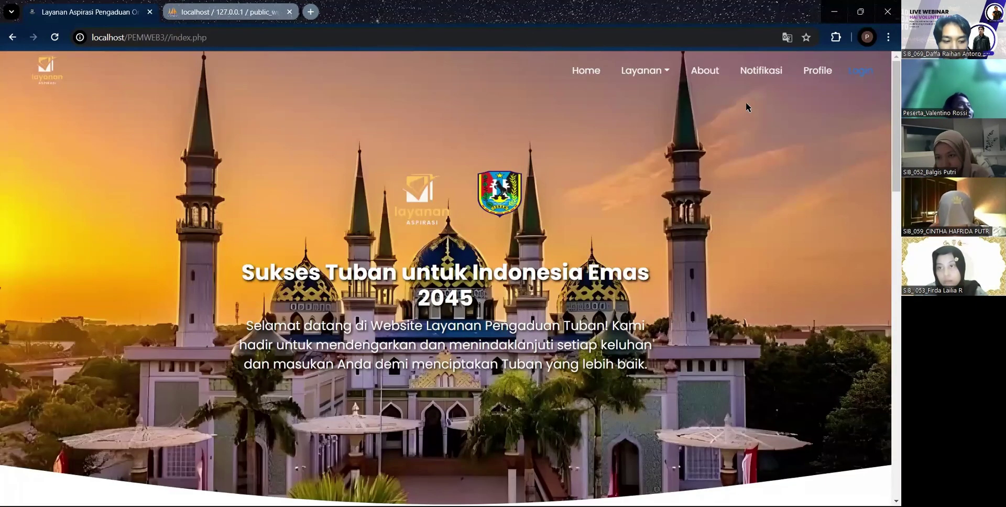
- Open the Instansi Negara page listing Tuban agencies with their complaint counts
left_click(761, 71)
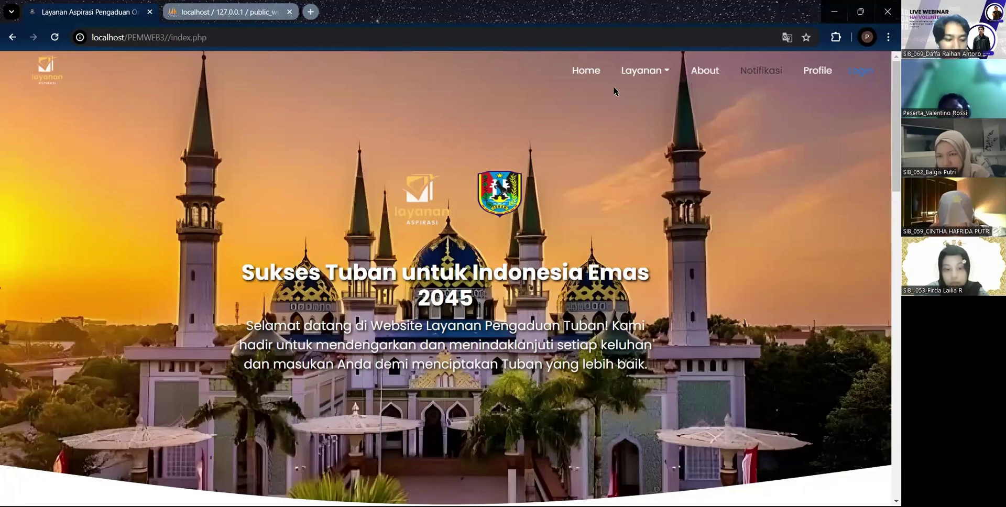
left_click(644, 71)
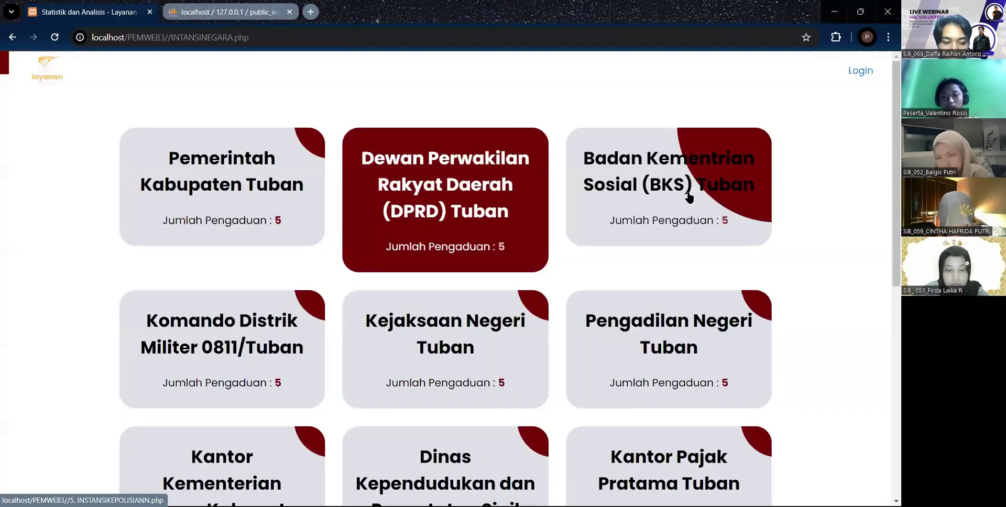
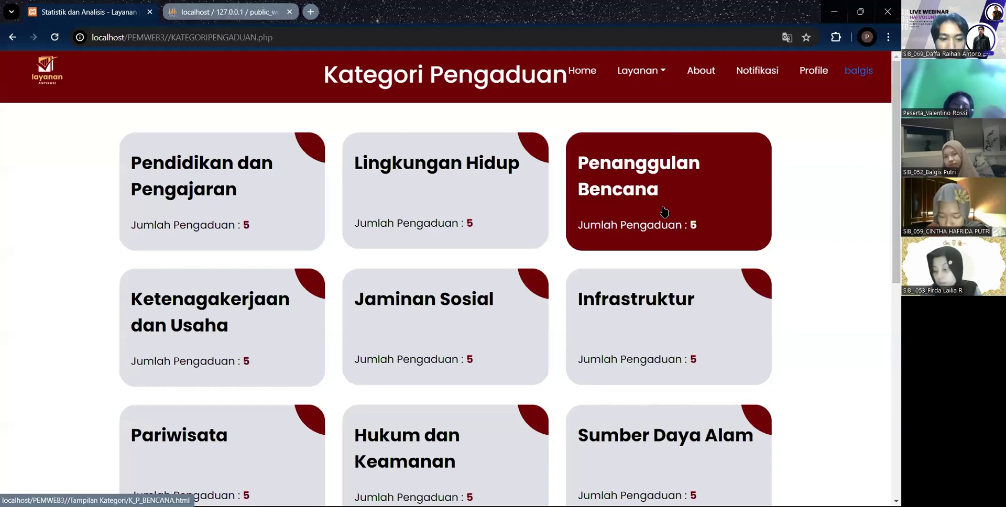
scroll(645, 380, "down", 1)
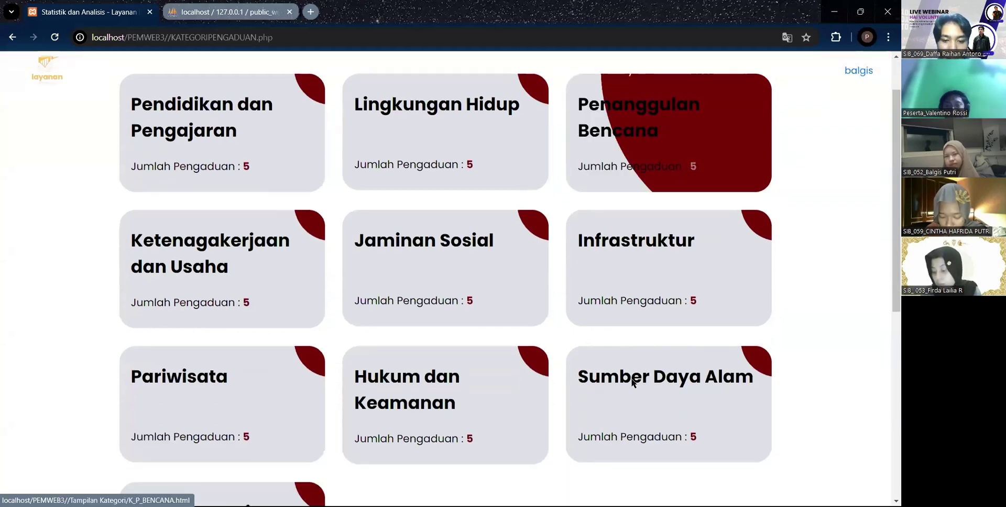
scroll(633, 383, "down", 2)
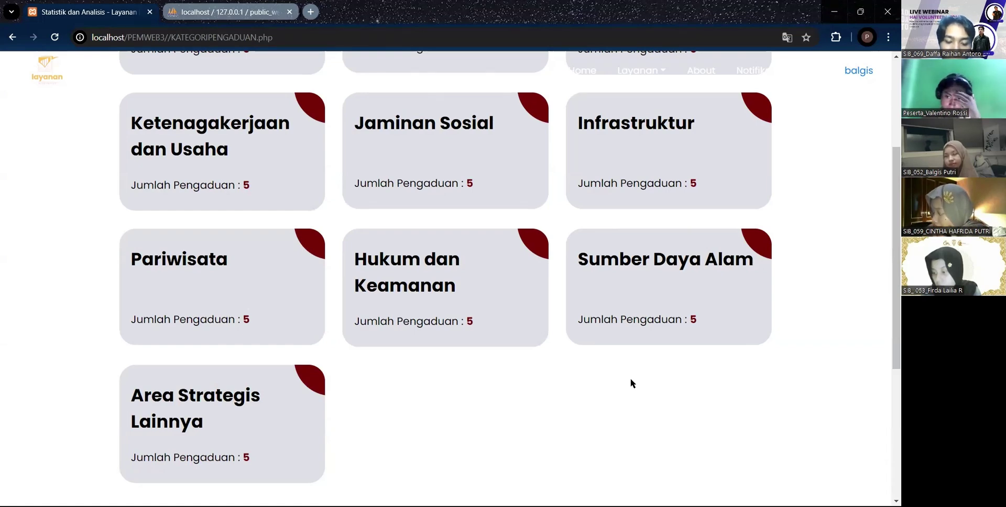
scroll(631, 382, "up", 2)
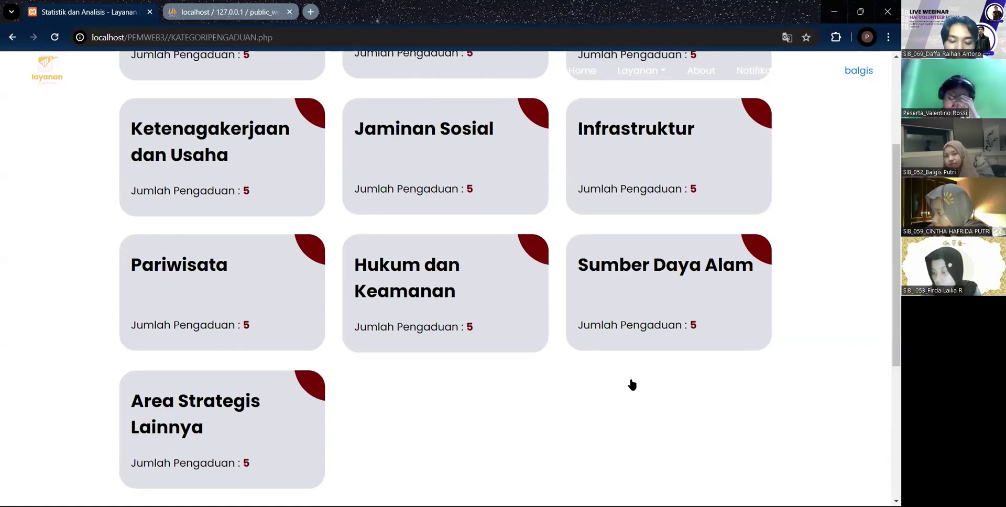
scroll(640, 252, "up", 1)
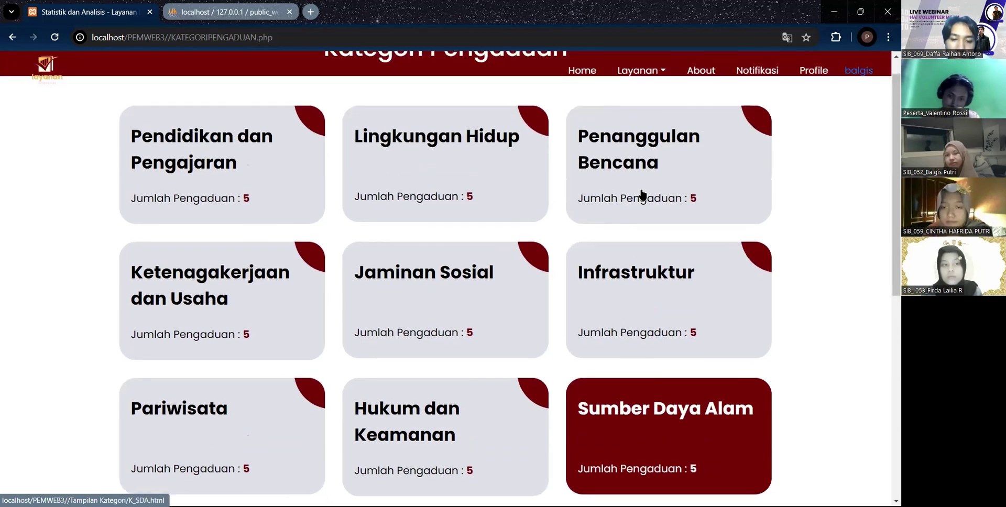
scroll(642, 195, "up", 1)
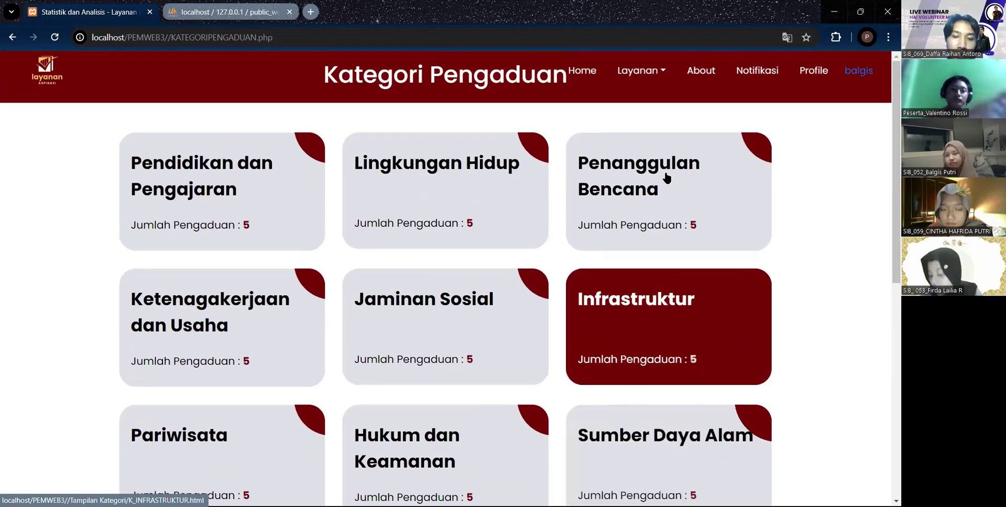
- Open the Penanggulangan Bencana category and filter its complaints to status Selesai
left_click(631, 192)
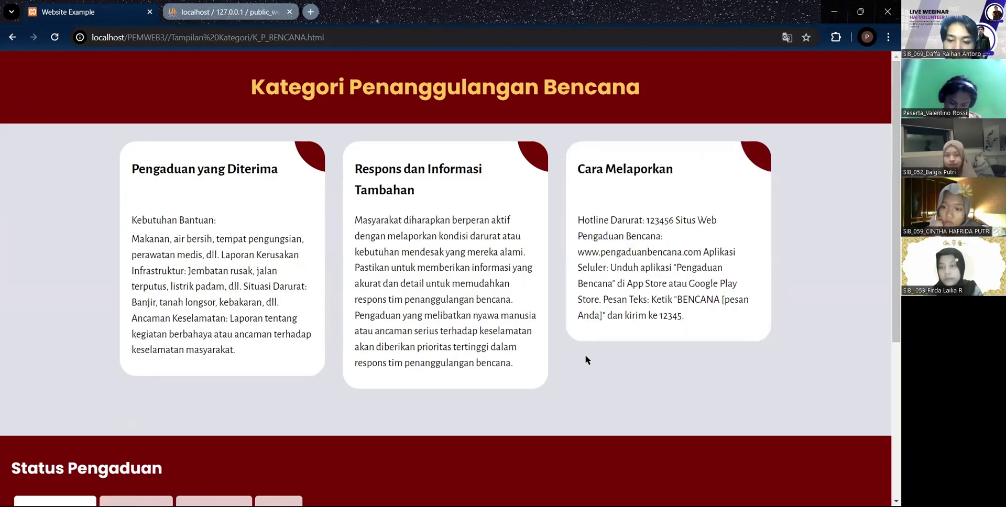
scroll(454, 333, "down", 2)
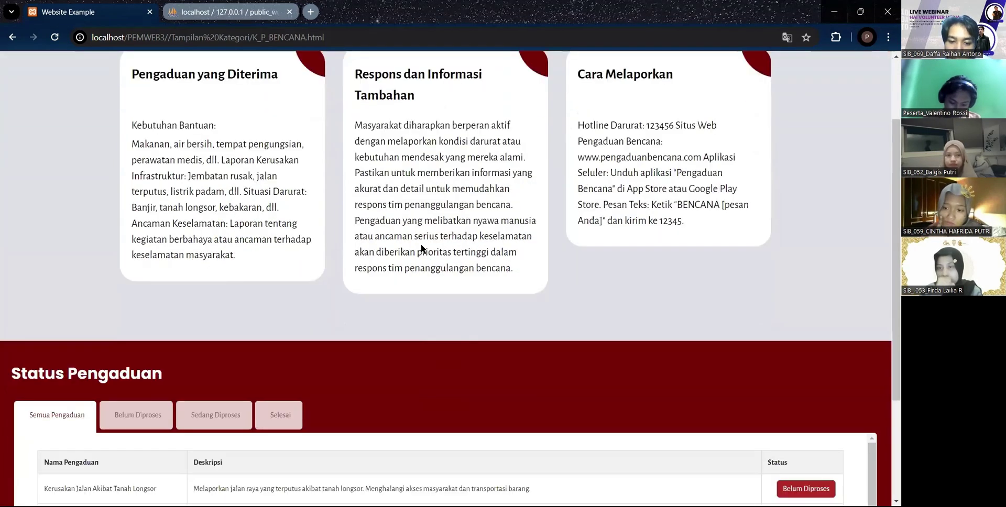
scroll(569, 335, "down", 2)
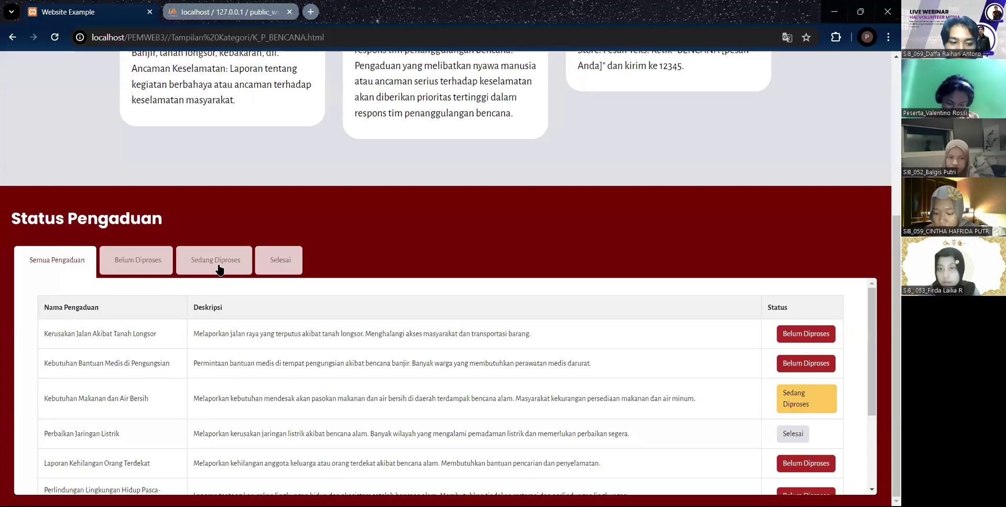
left_click(267, 260)
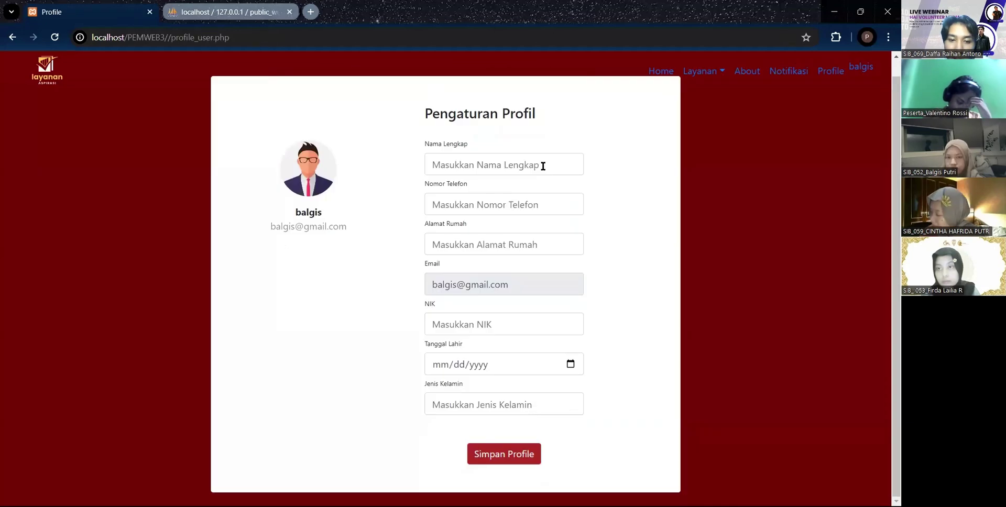
- Fill the full name, phone number, home address and NIK fields from saved browser suggestions
left_click(543, 171)
left_click(539, 194)
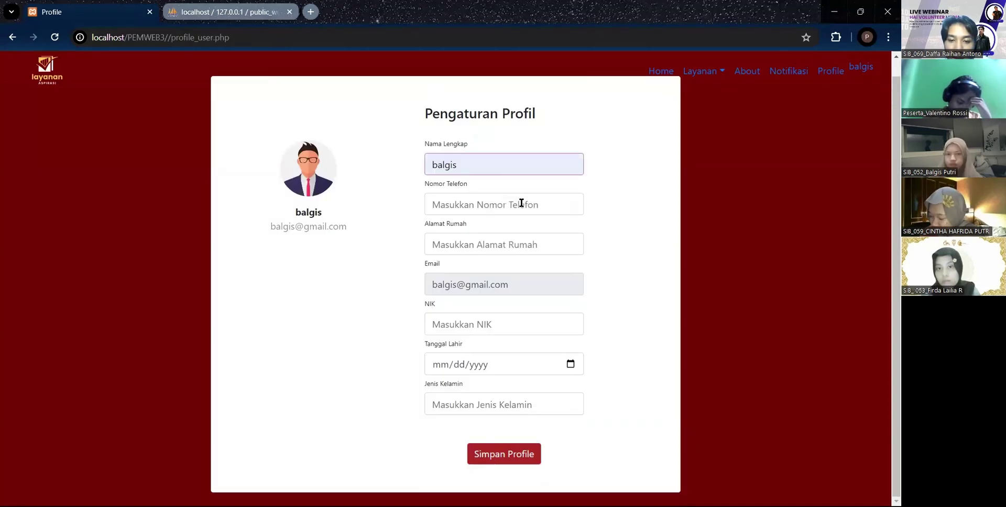
left_click(521, 202)
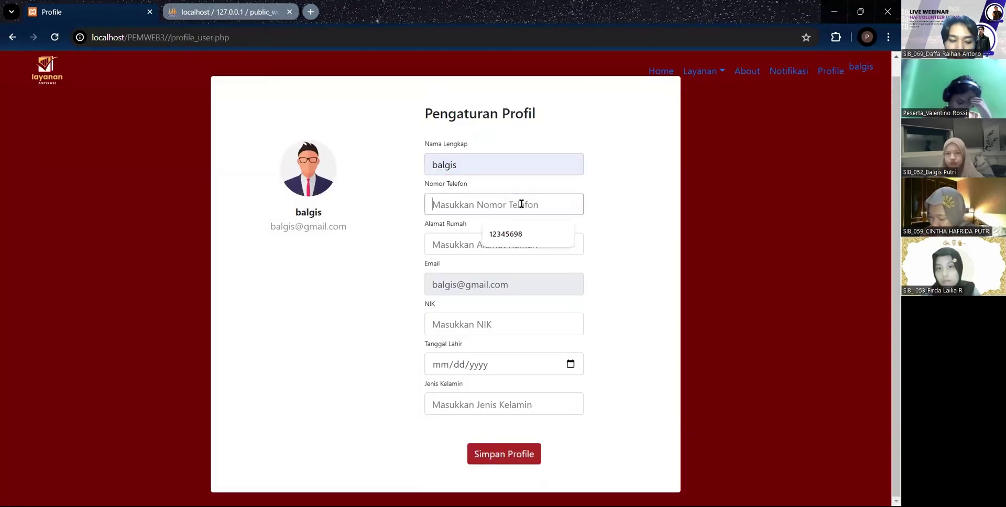
left_click(511, 235)
left_click(489, 240)
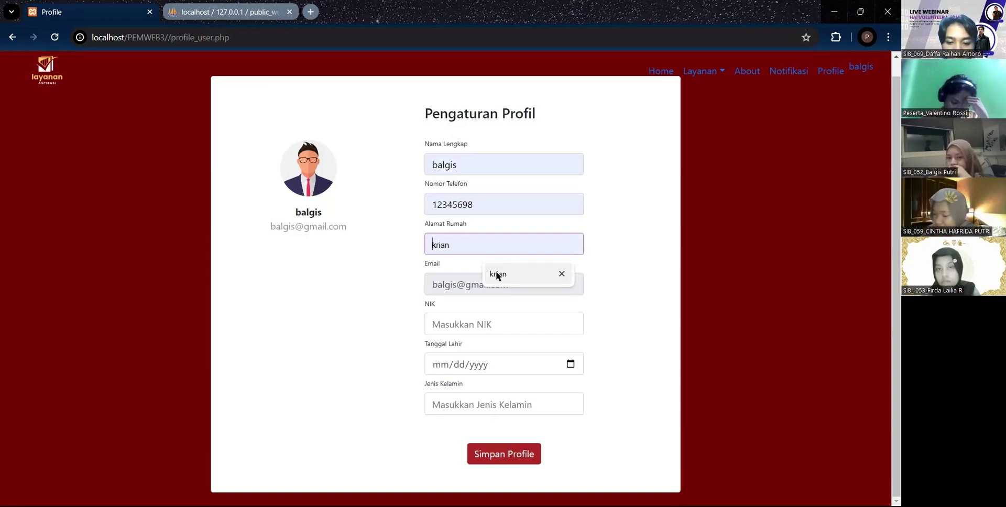
left_click(497, 274)
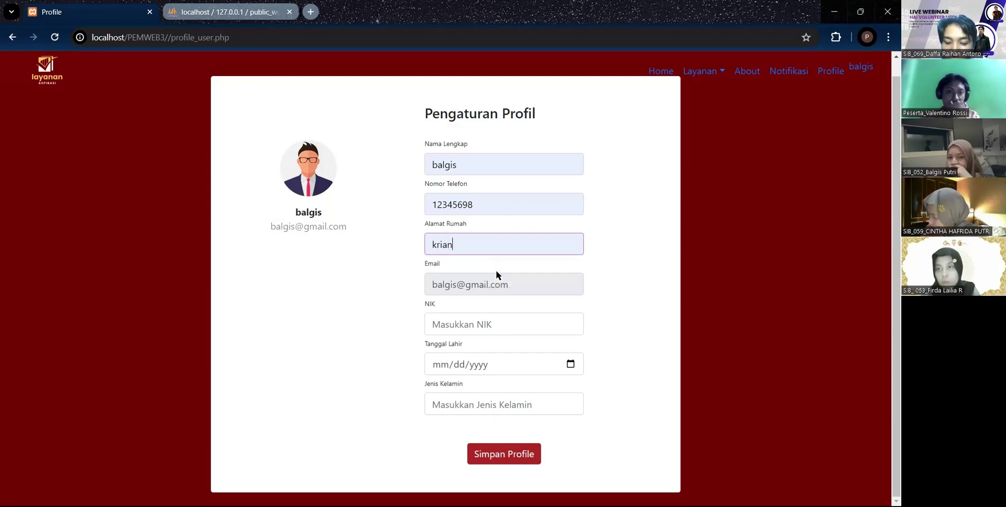
left_click(483, 324)
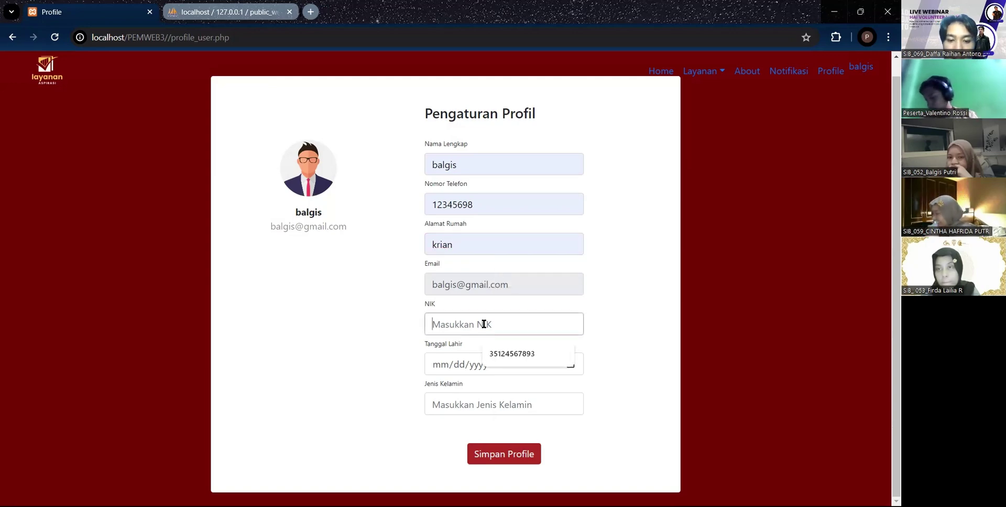
left_click(496, 351)
- Set birth date to 01/01/2003 and gender to 'perempuan', then save the profile
left_click(487, 367)
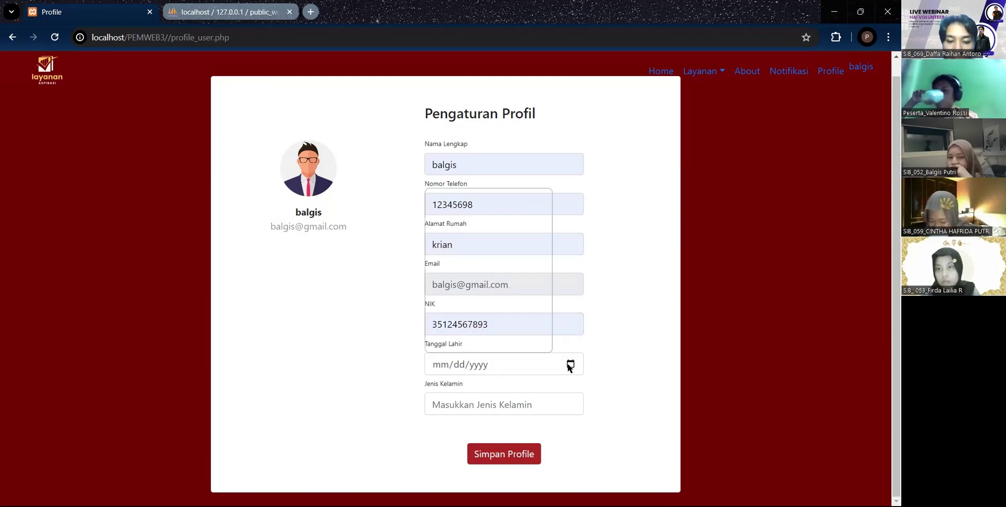
left_click(464, 199)
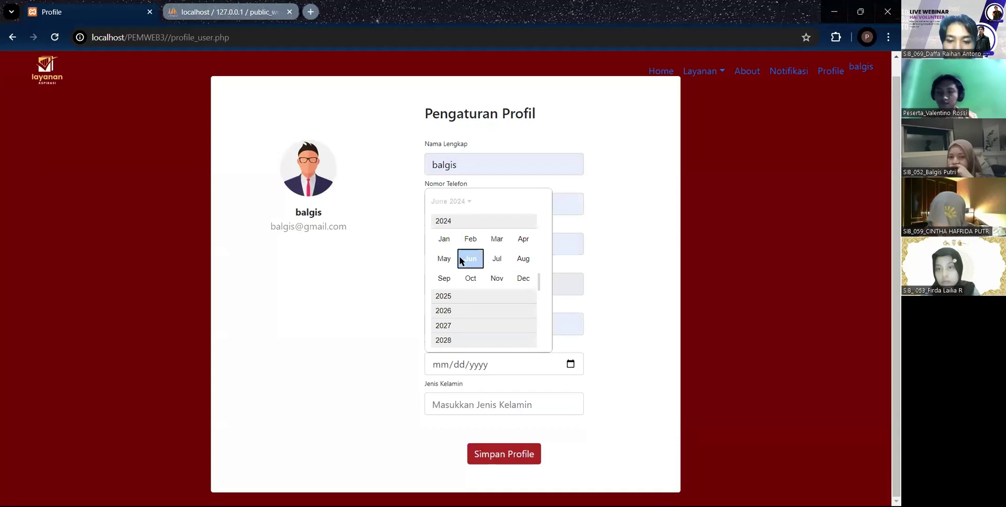
scroll(461, 261, "up", 7)
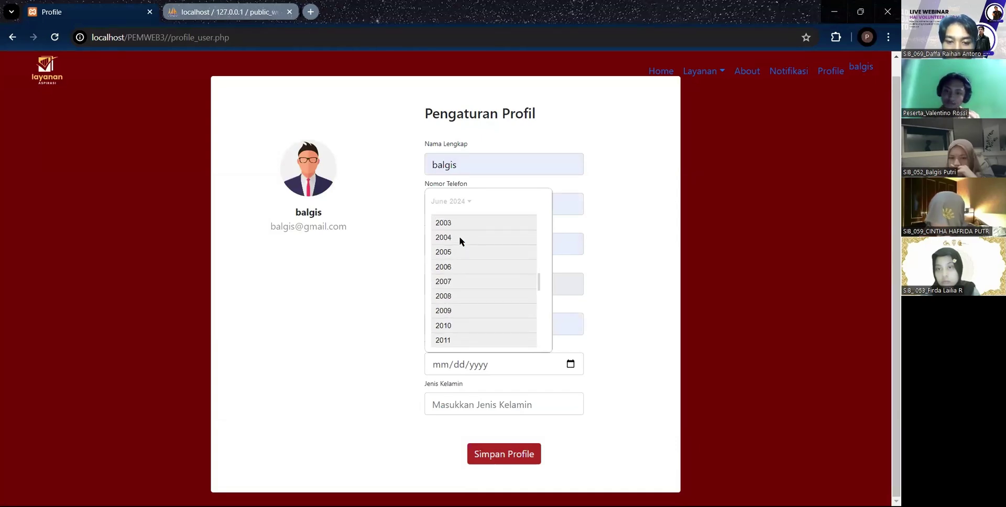
left_click(460, 235)
left_click(438, 238)
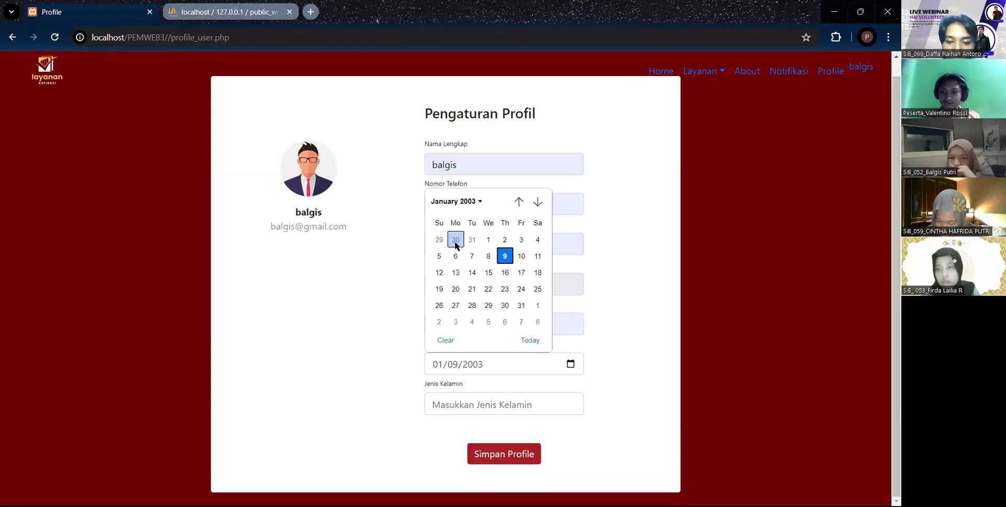
left_click(488, 240)
left_click(496, 403)
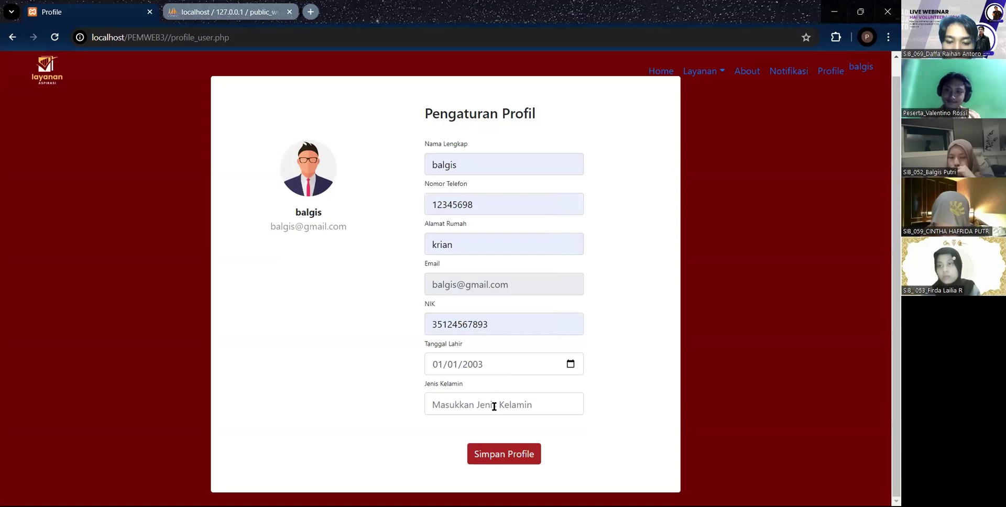
type("perempuan")
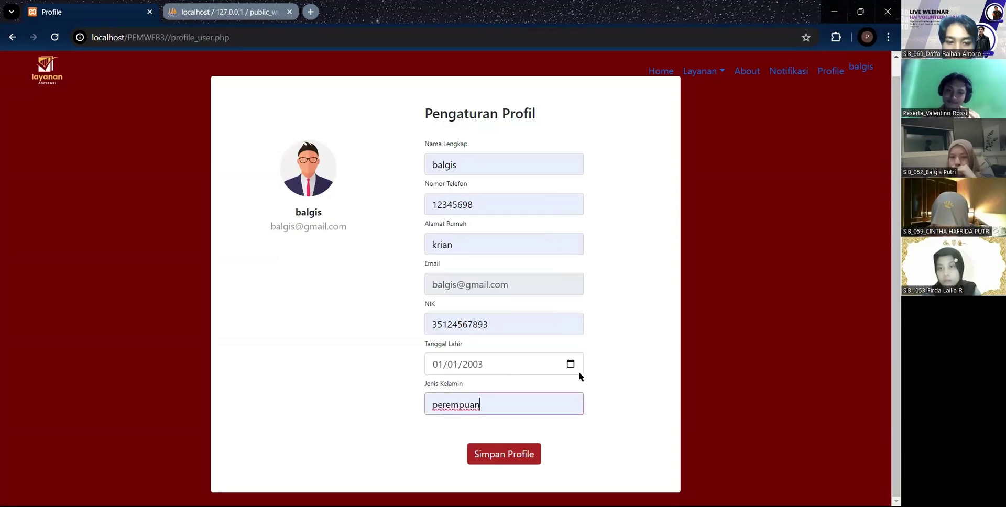
left_click(506, 456)
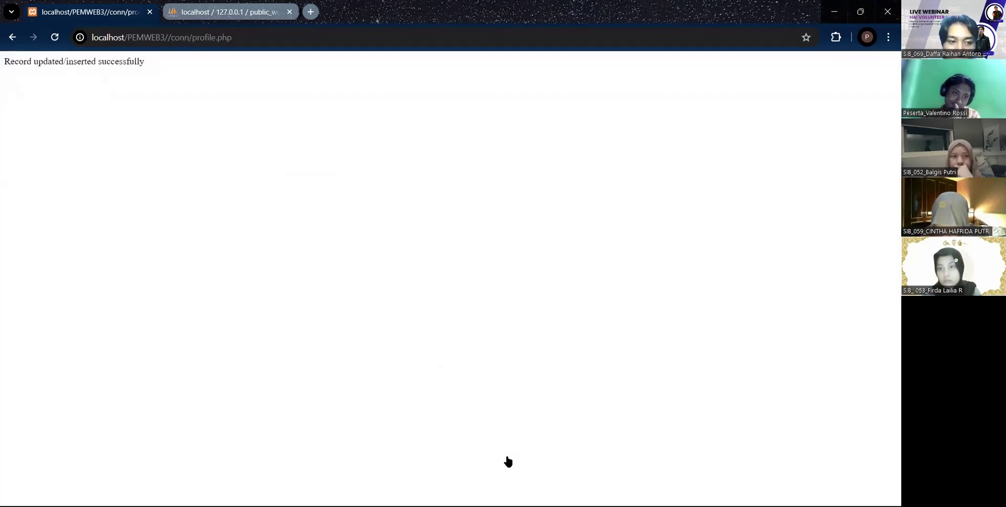
- Go back to the profile form, then open the Notifikasi page with sample Success, Info, Warning and Error boxes
left_click(13, 37)
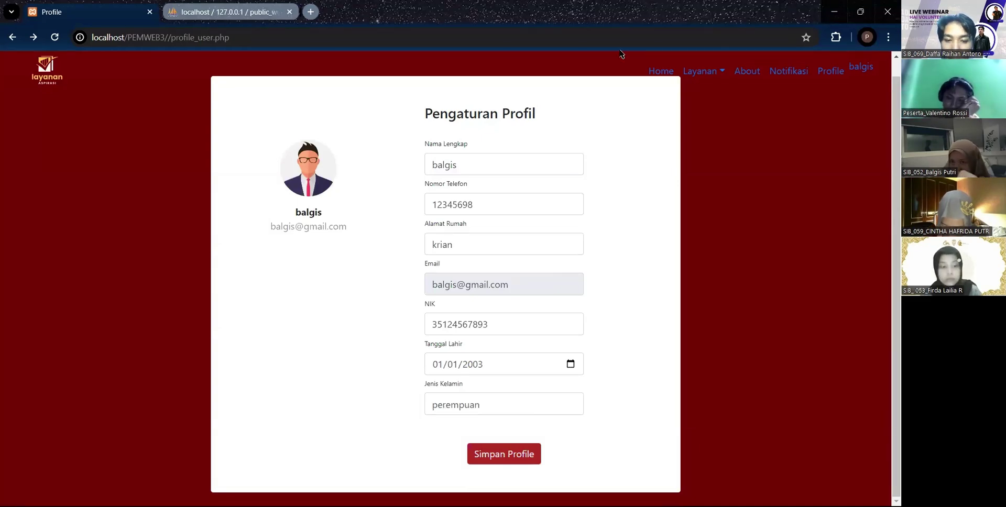
left_click(661, 76)
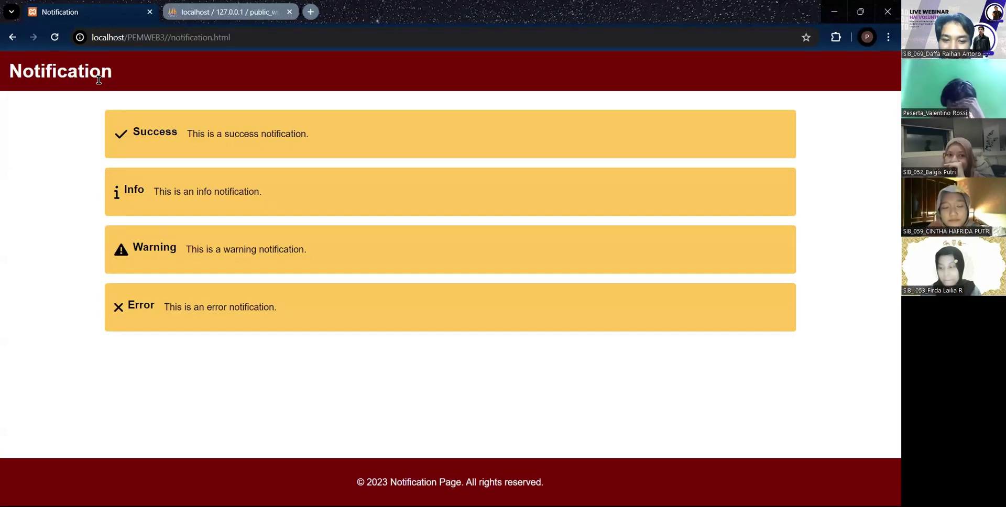
- Go back to index.php with the 'Sukses Tuban untuk Indonesia Emas 2045' banner
left_click(12, 37)
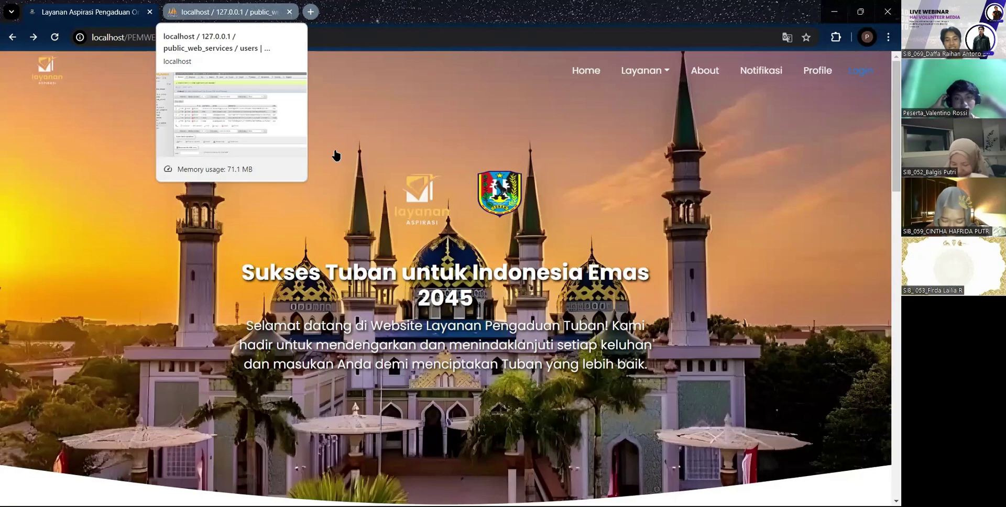
- Switch to the phpMyAdmin tab showing the kategori_pengaduan categories table
key("ctrl+Tab")
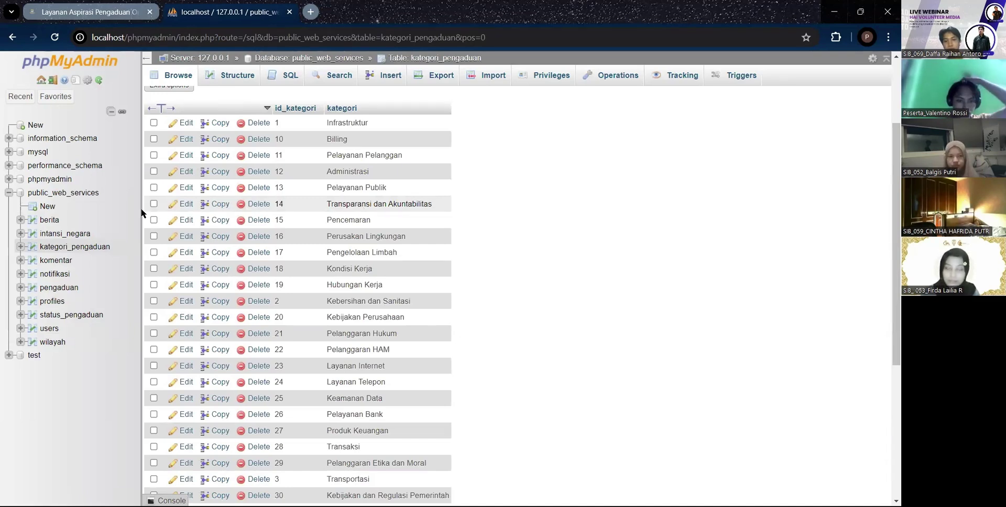
- Browse the pengaduan table and scroll through its four complaint records' columns
left_click(56, 288)
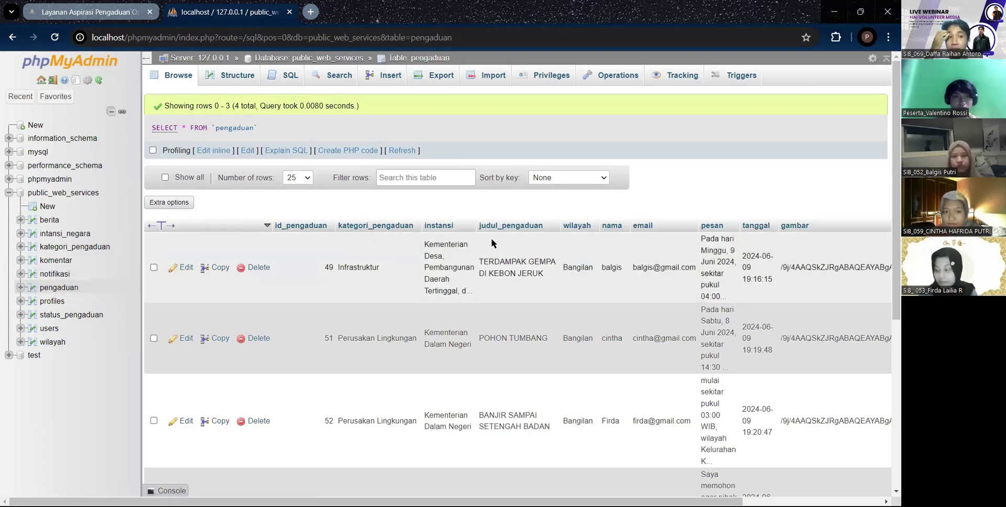
scroll(491, 242, "right", 3)
scroll(492, 243, "down", 3)
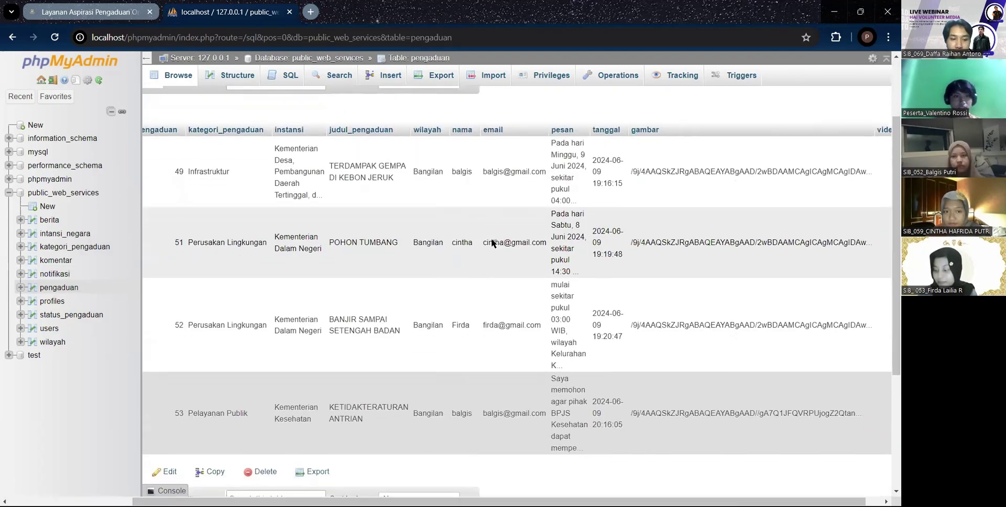
scroll(492, 242, "up", 1)
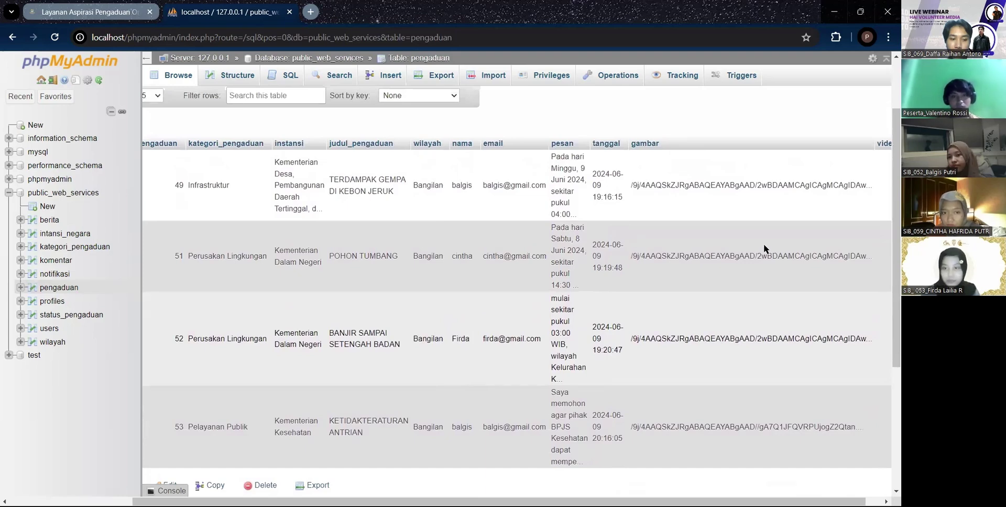
scroll(763, 244, "right", 1)
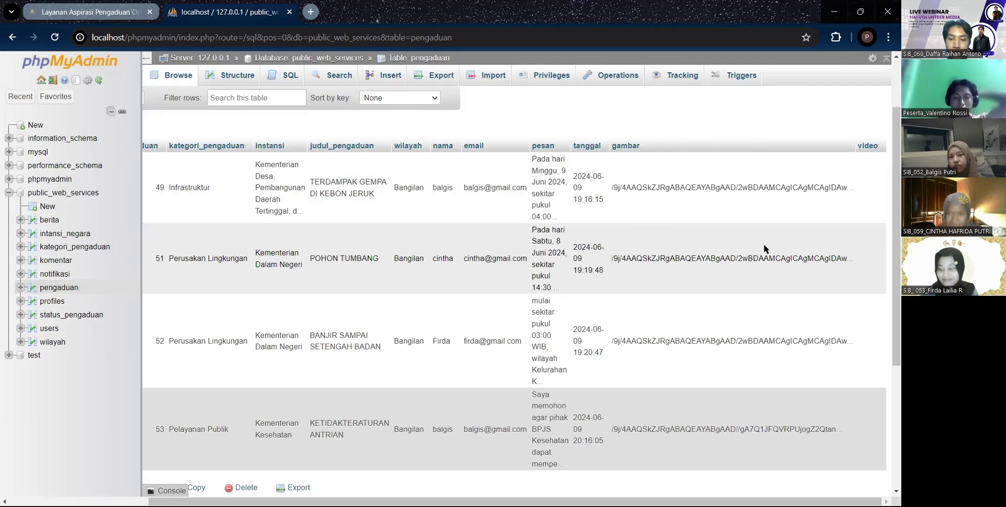
scroll(799, 118, "left", 3)
scroll(799, 122, "right", 2)
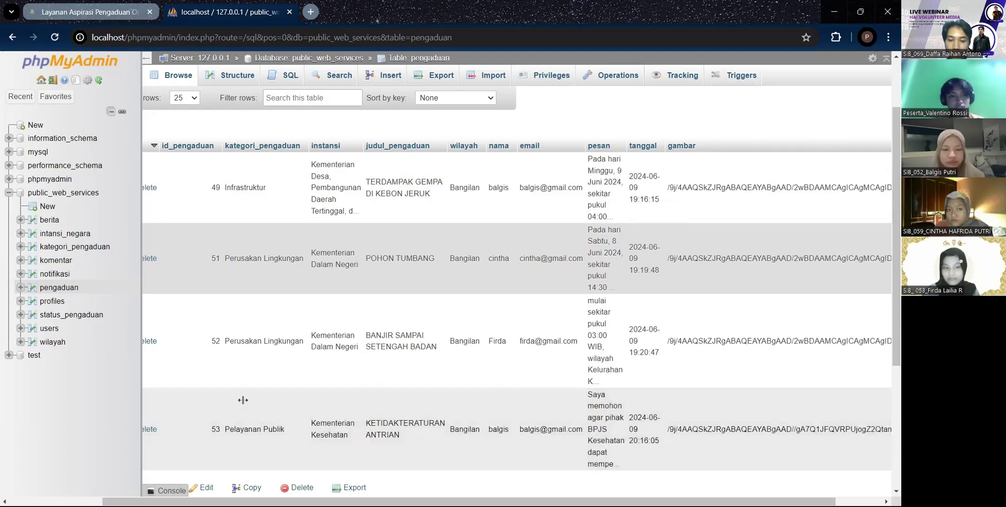
scroll(471, 388, "down", 1)
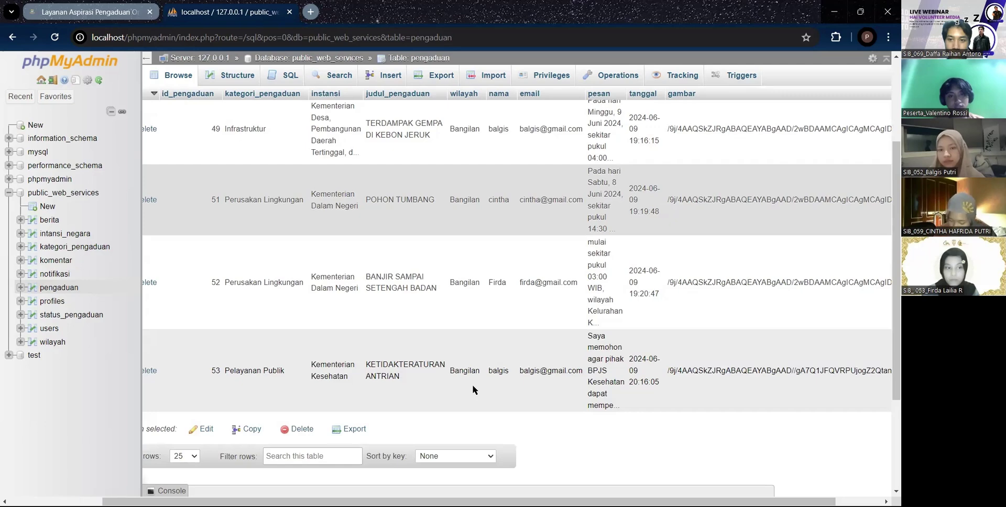
scroll(744, 135, "right", 1)
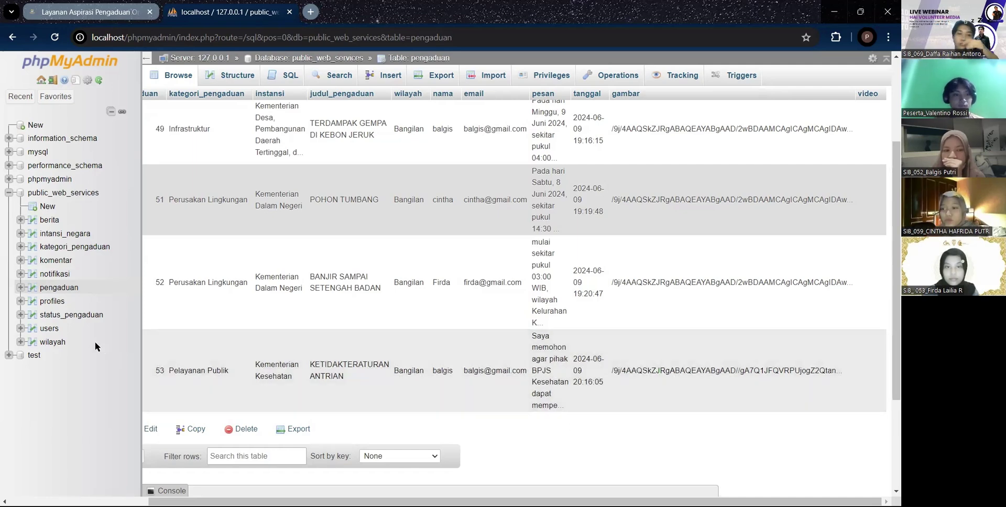
- Browse the komentar table's five comments, then return to the Layanan Aspirasi homepage tab
left_click(58, 305)
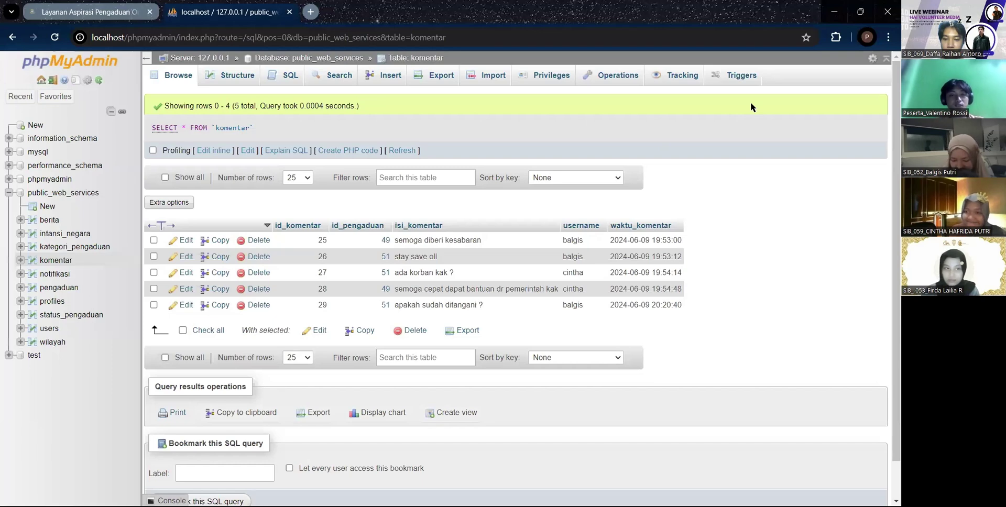
key("ctrl+shift+Tab")
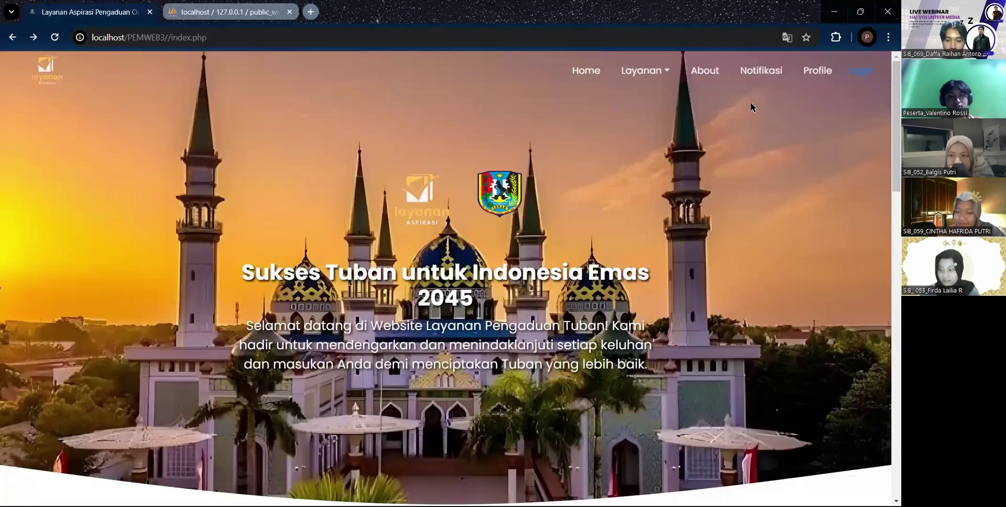